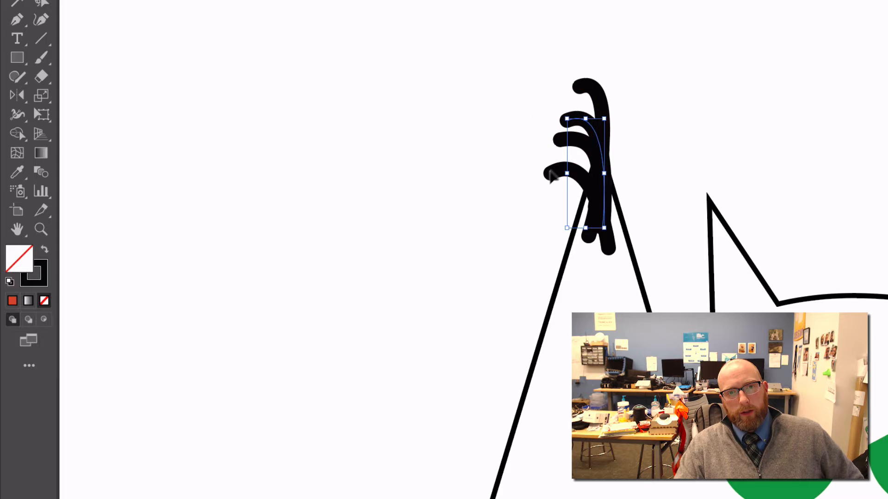
- Try to merge the left hand's unexpanded finger strokes with the bat's body using the Shape Builder tool
click(550, 173)
click(600, 305)
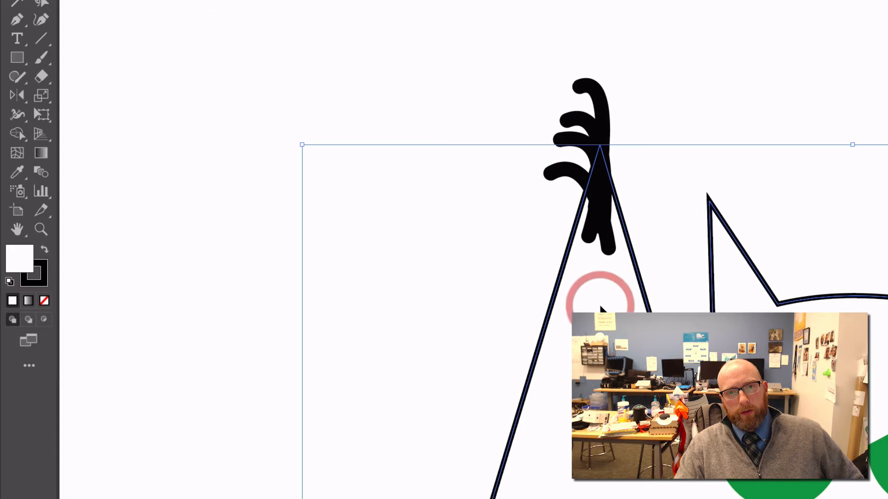
click(452, 29)
drag(413, 31, 788, 347)
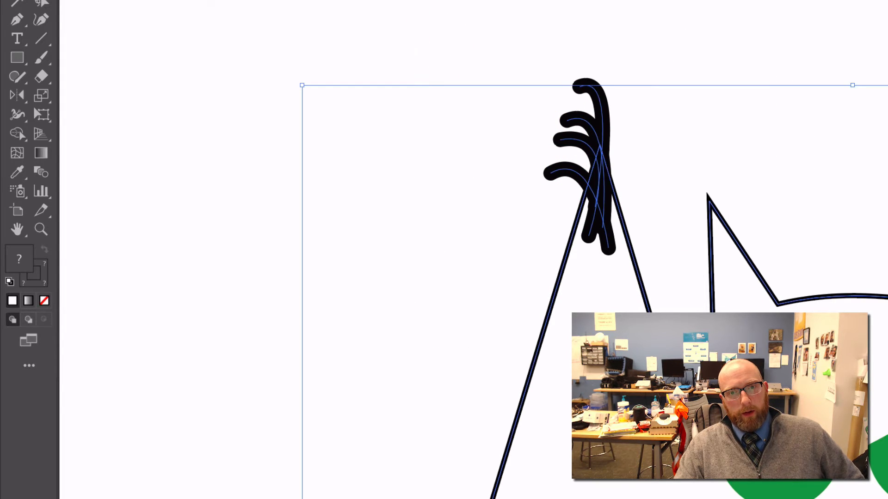
click(17, 134)
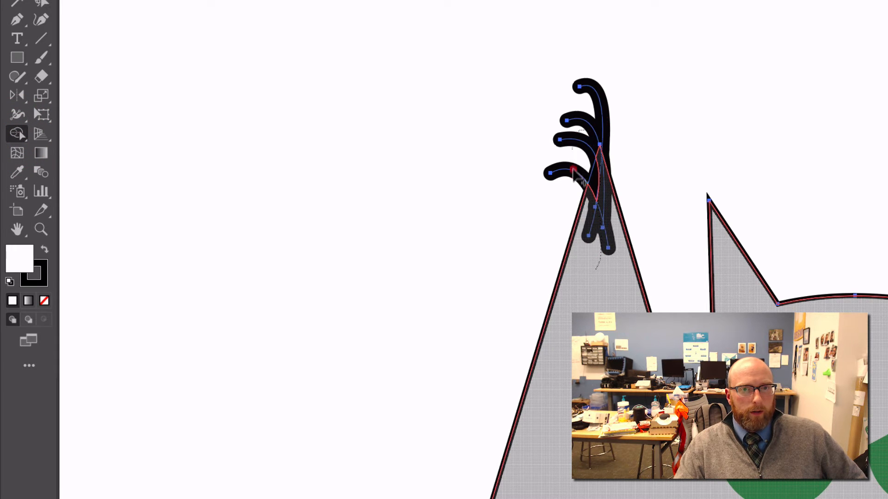
drag(584, 190, 598, 303)
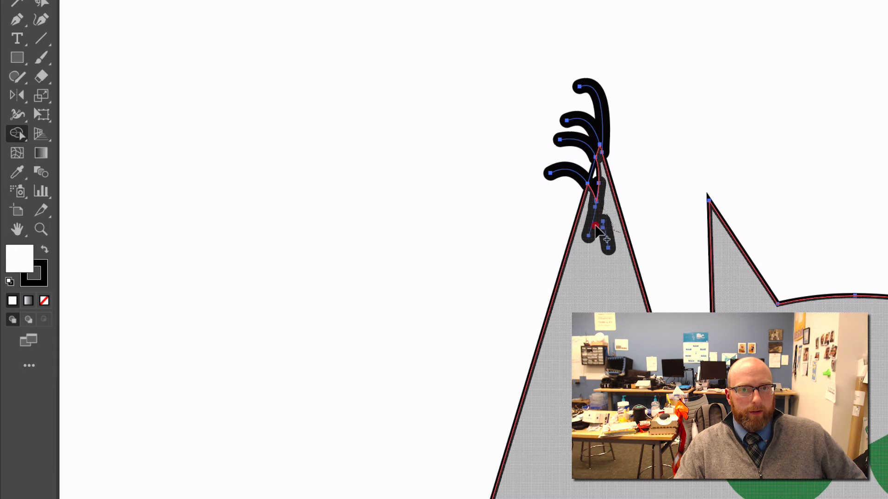
drag(593, 192, 584, 216)
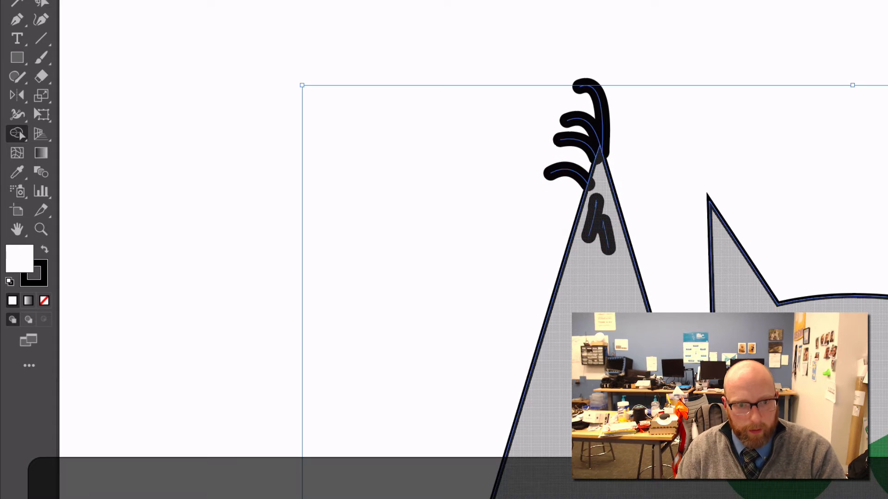
key(ctrl+z)
key(ctrl+z)
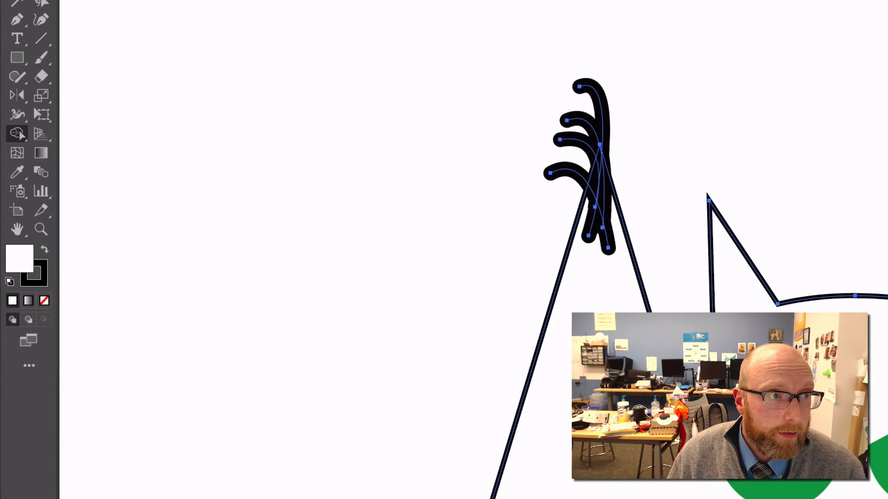
- Select all four finger strokes of the bat's left-side hand and convert them to filled shapes with Outline Stroke
key(v)
click(383, 10)
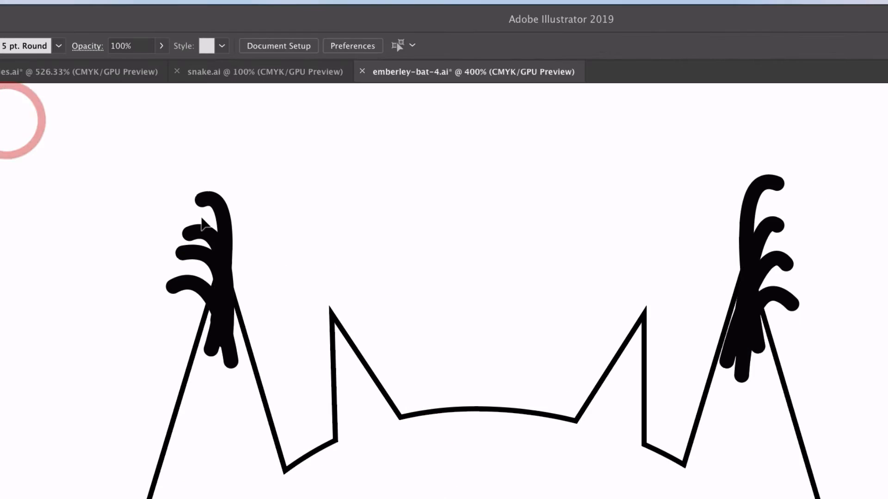
click(602, 104)
click(223, 214)
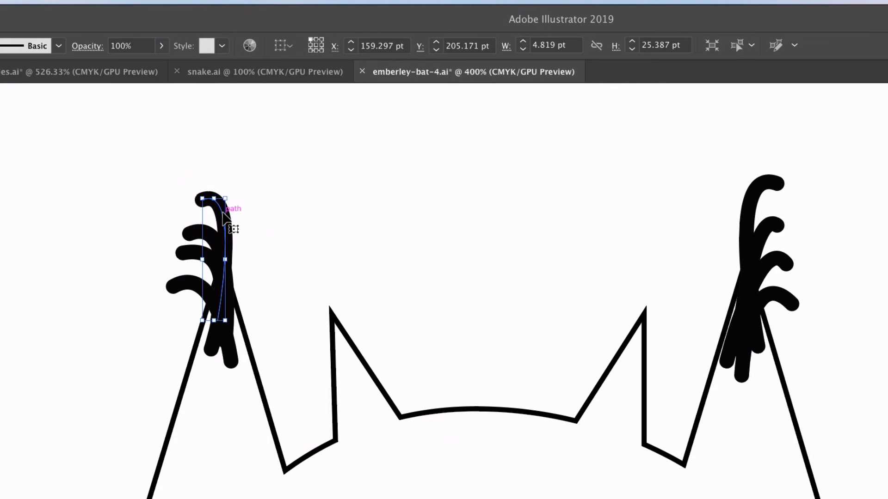
shift+click(198, 234)
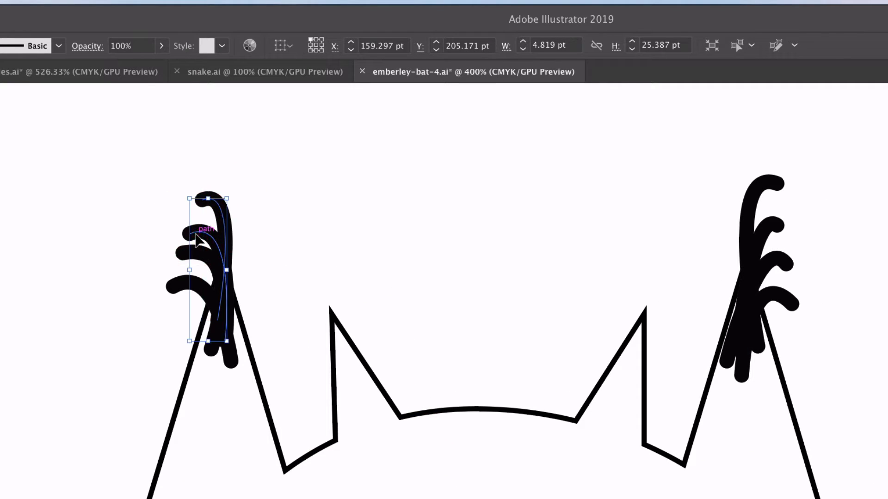
shift+click(184, 253)
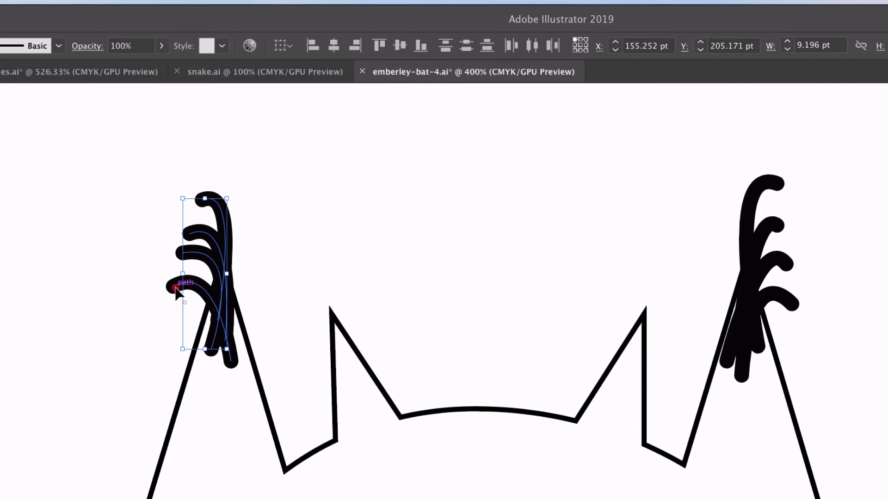
shift+click(174, 286)
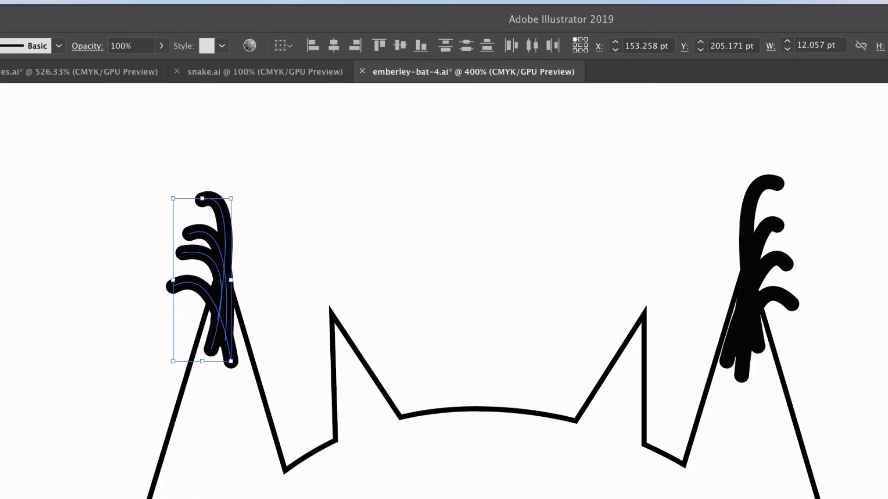
key(super+shift+o)
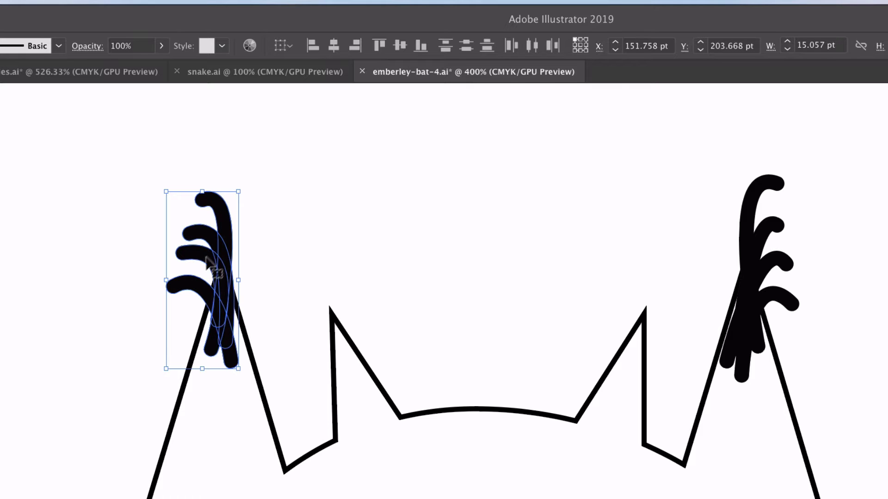
- Select the four finger strokes of the bat's right-side hand and convert them with Outline Stroke
click(755, 188)
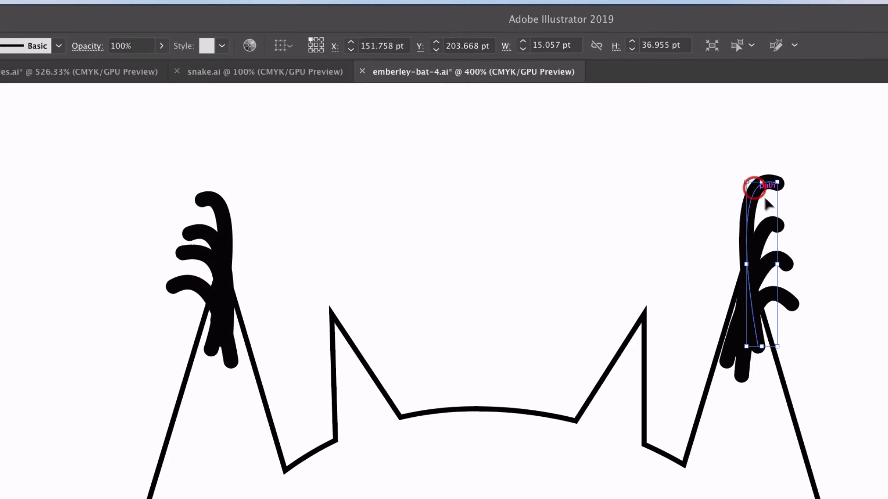
shift+click(773, 218)
shift+click(786, 262)
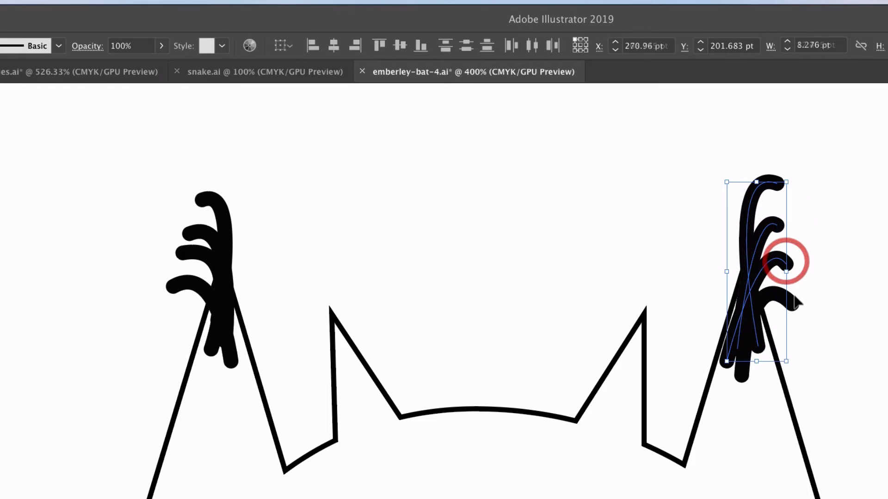
shift+click(792, 301)
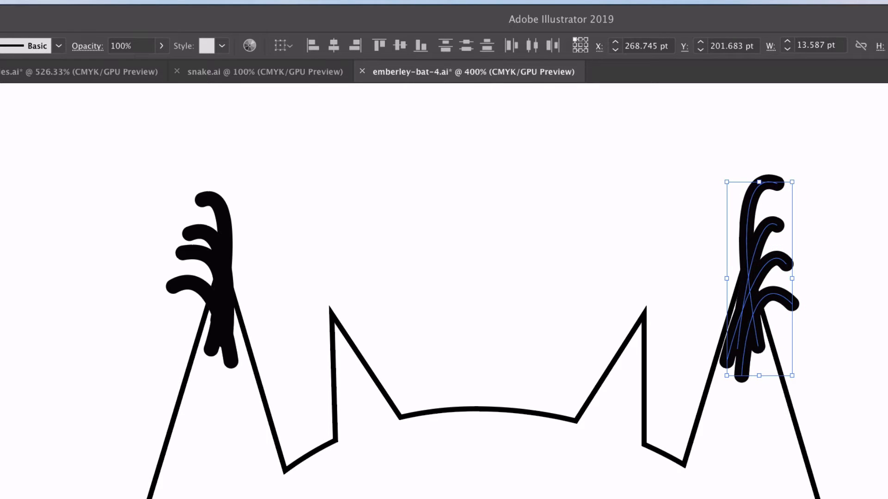
click(38, 6)
mouse_move(59, 241)
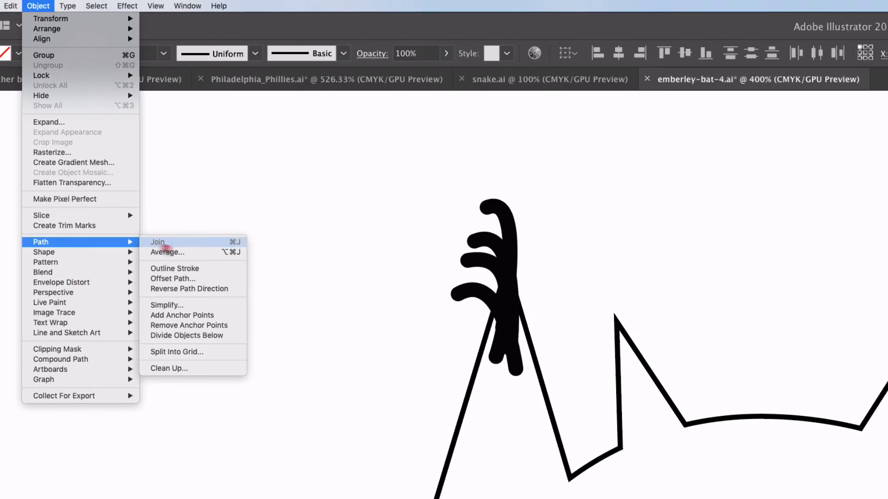
click(181, 269)
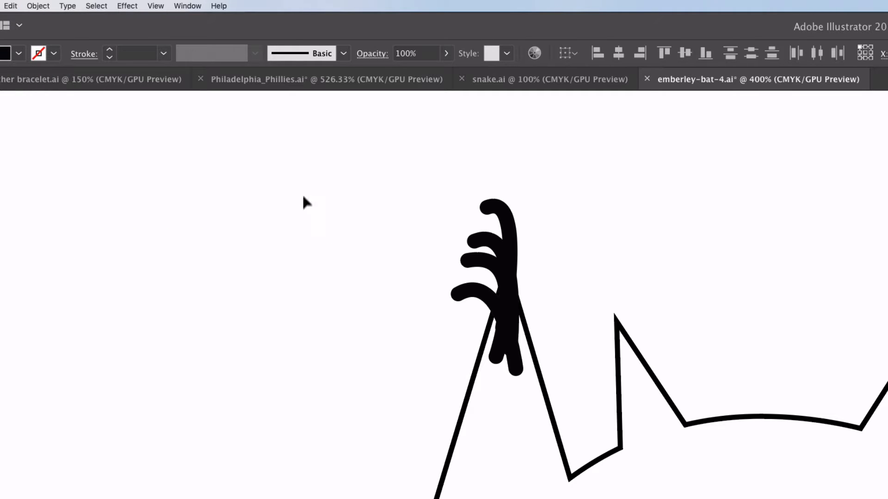
- Select the body and both hands, and merge the left-side fingers into the body with the Shape Builder tool
drag(299, 158, 887, 485)
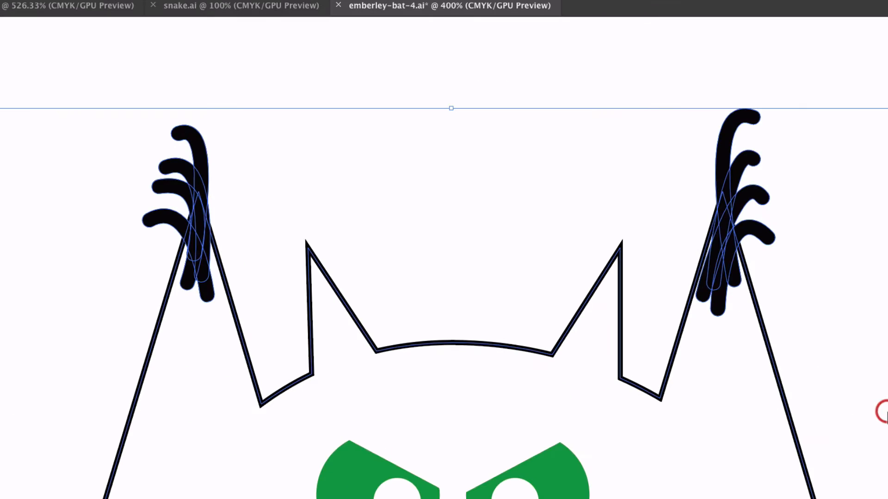
key(shift+m)
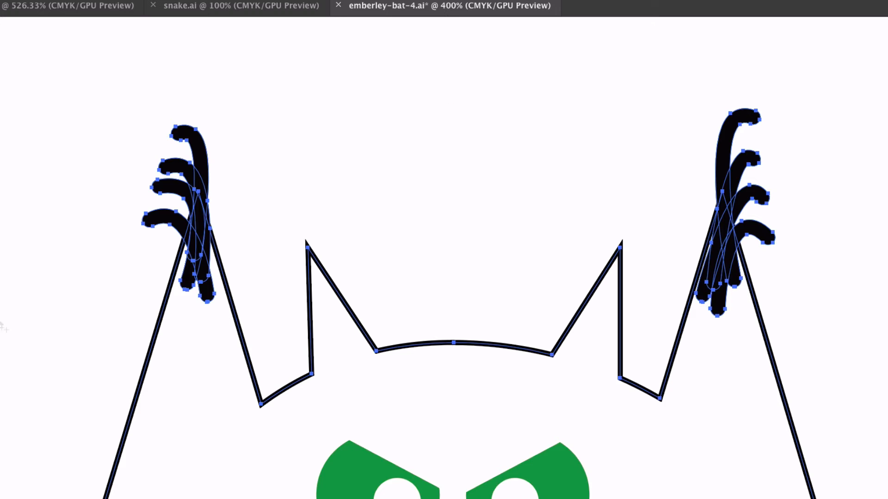
mouse_move(193, 357)
mouse_down()
mouse_move(199, 243)
mouse_move(213, 278)
mouse_move(210, 286)
mouse_move(201, 230)
mouse_move(189, 246)
mouse_move(193, 218)
mouse_move(190, 229)
mouse_move(179, 222)
mouse_move(189, 228)
mouse_move(203, 202)
mouse_move(184, 192)
mouse_move(199, 189)
mouse_move(203, 169)
mouse_up()
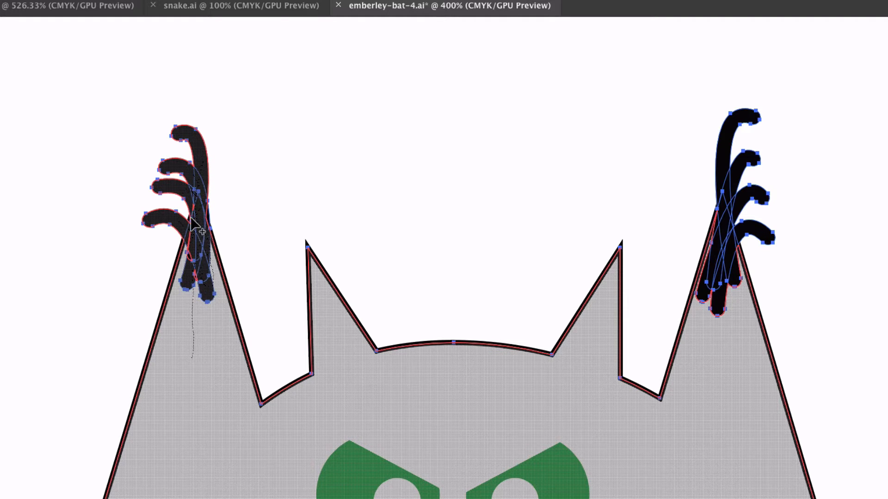
drag(196, 231, 212, 276)
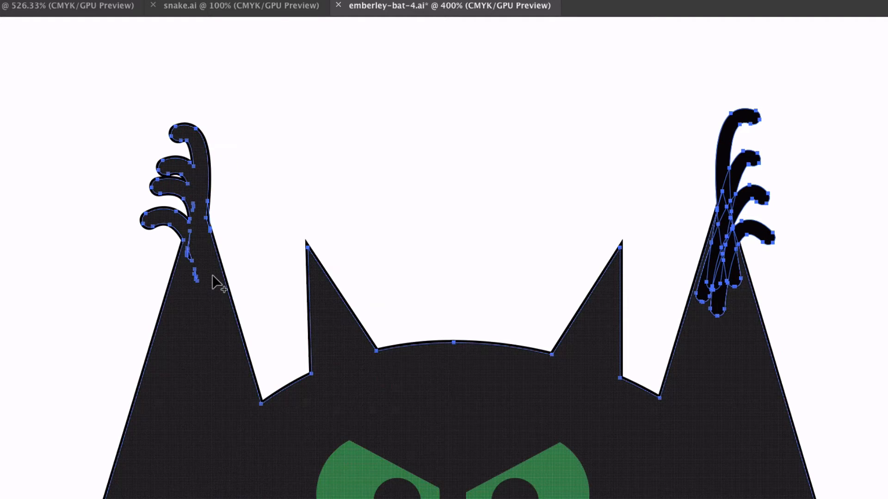
- Merge the leftover fragments inside the left-side wrist and arm into the body with the Shape Builder tool
key(super+equal)
key(super+equal)
key(super+equal)
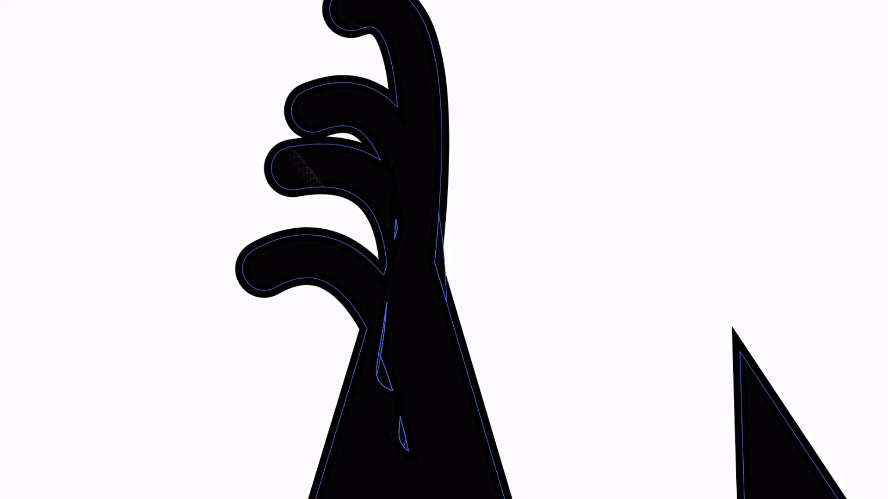
key(ctrl+shift+a)
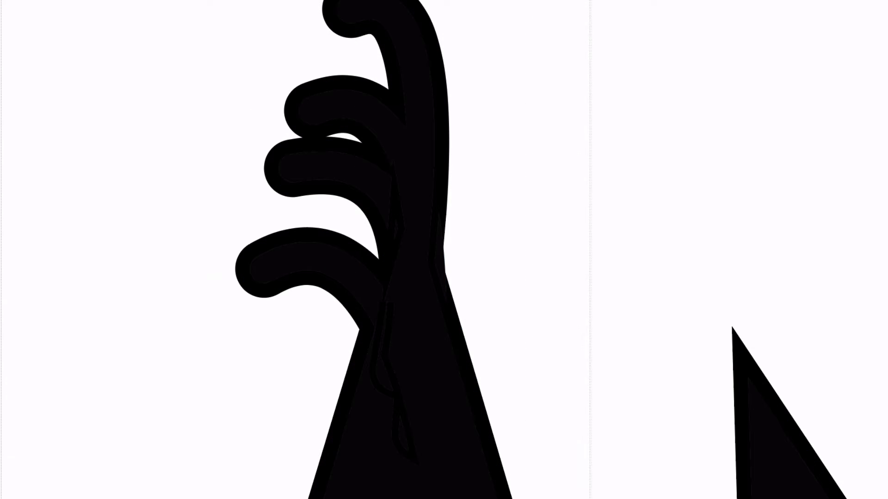
key(n)
key(shift+m)
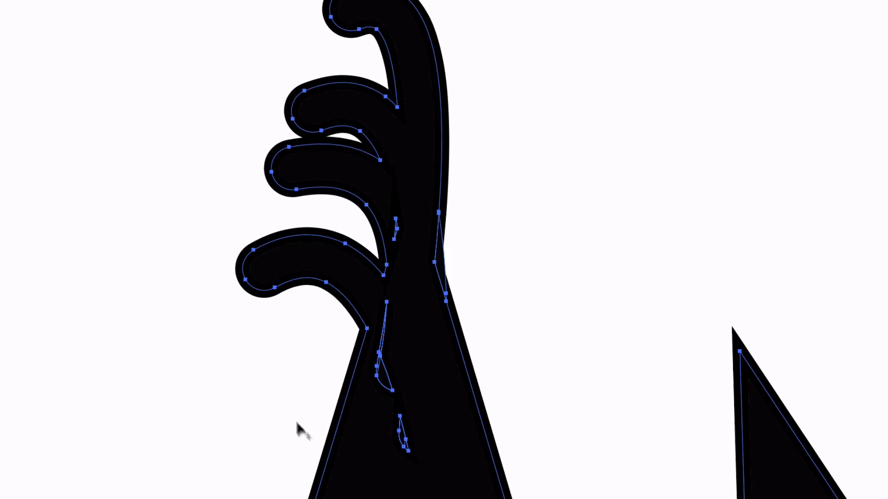
drag(414, 468, 405, 438)
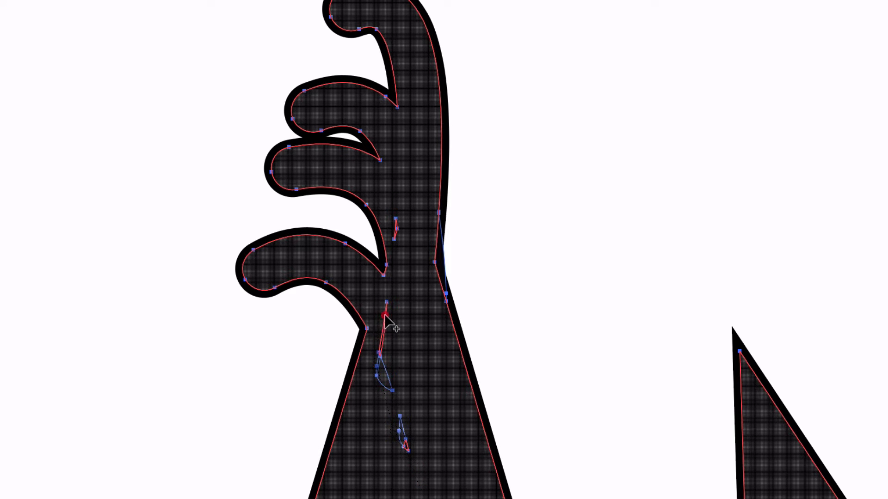
drag(396, 227, 395, 204)
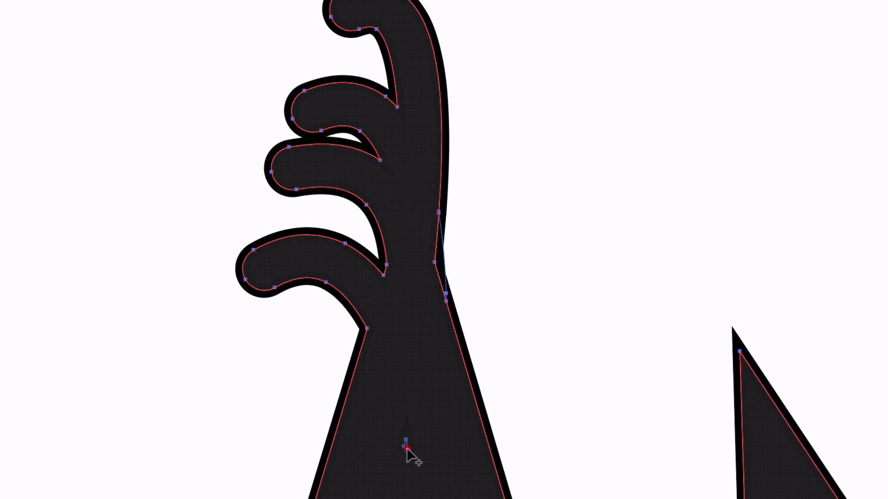
click(406, 449)
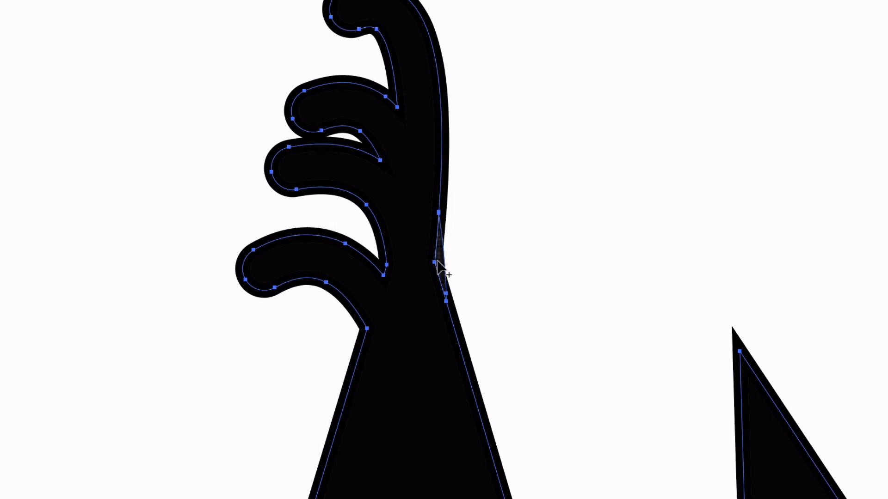
click(433, 248)
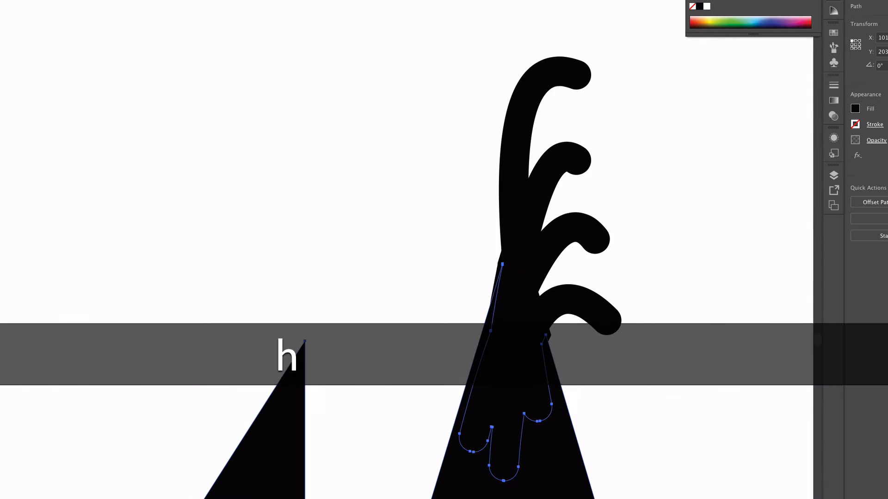
- Reselect the body with the right-side hand and merge its overlapping finger shapes into the arm with Shape Builder
drag(429, 268, 69, 240)
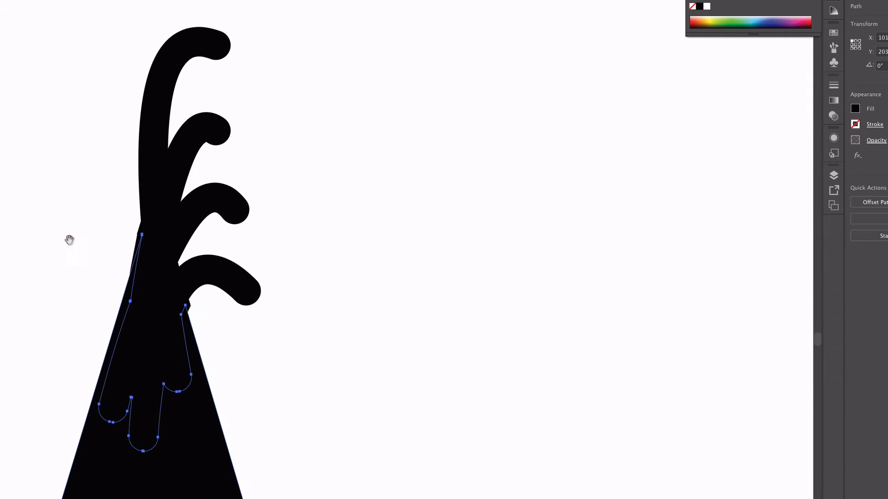
key(v)
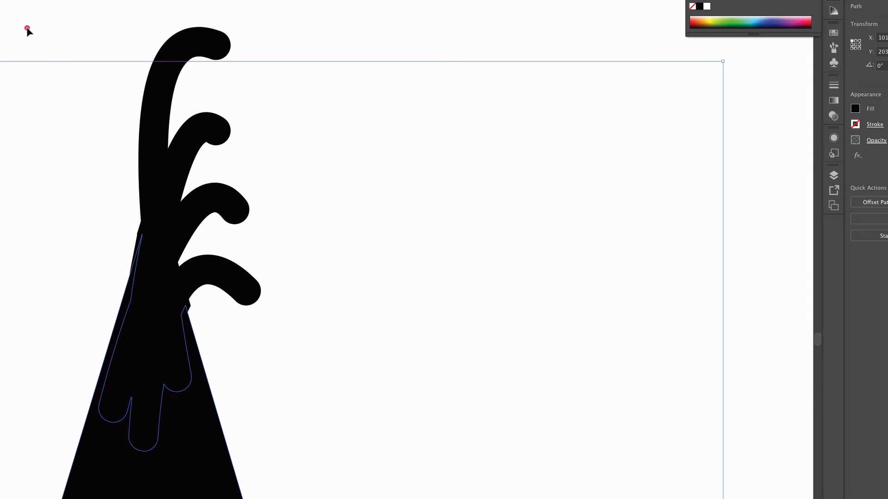
click(27, 28)
drag(397, 498, 404, 498)
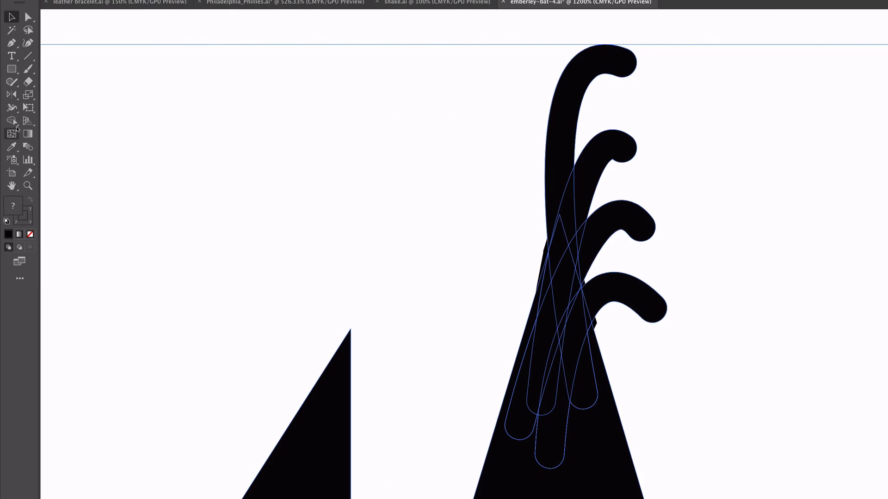
click(11, 120)
mouse_move(546, 495)
mouse_down()
mouse_move(557, 399)
mouse_move(515, 424)
mouse_move(587, 402)
mouse_move(573, 331)
mouse_move(592, 325)
mouse_move(557, 252)
mouse_move(581, 226)
mouse_move(562, 175)
mouse_up()
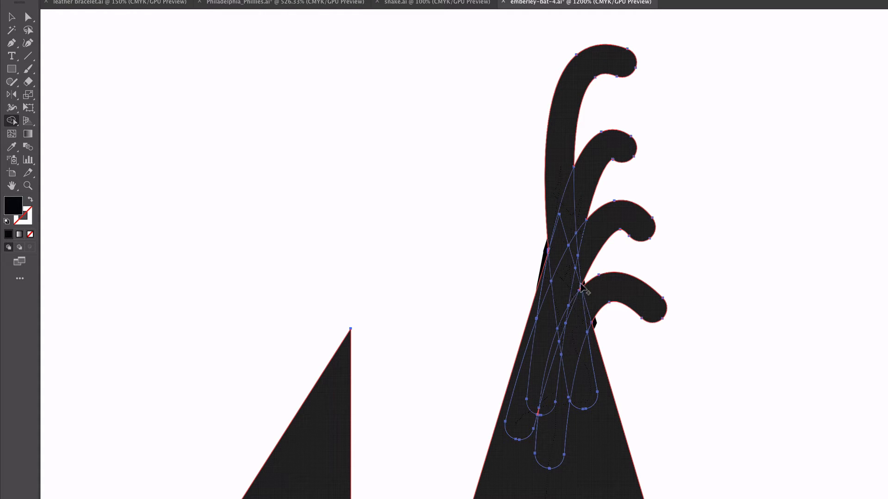
drag(582, 287, 582, 291)
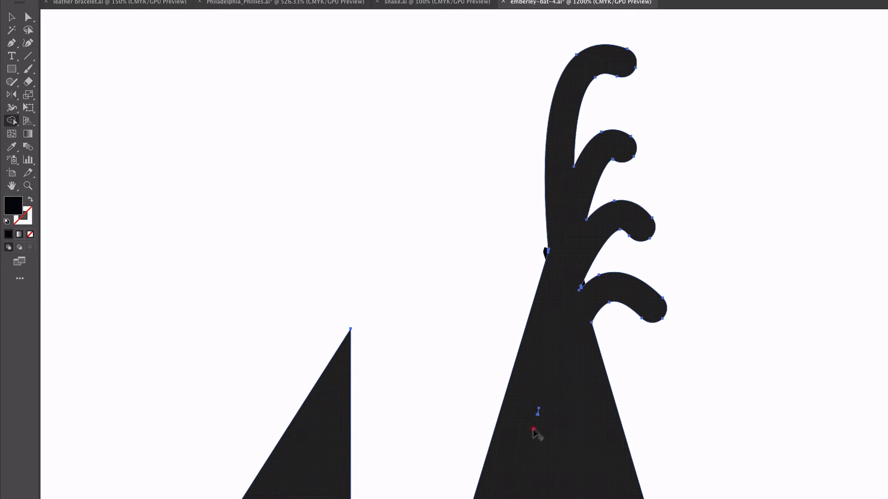
- Clean up the leftover slivers in the right-side arm, at the wrist edge and beside the lowest finger, with Shape Builder
drag(536, 420, 539, 409)
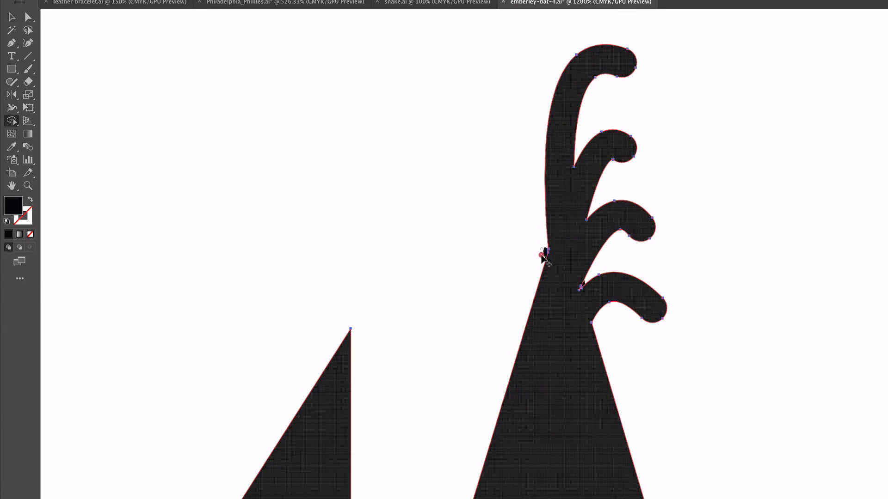
click(543, 255)
click(587, 292)
click(583, 286)
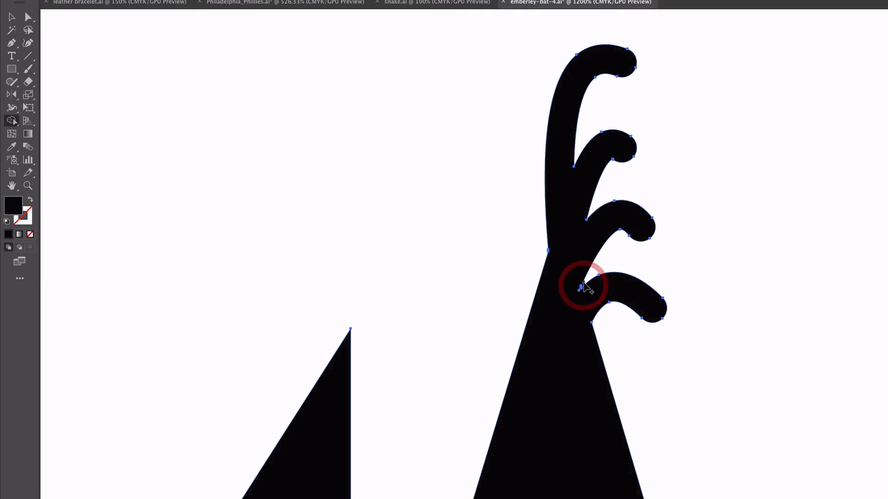
- Merge the remaining slivers at the base of the right-side hand's lowest finger with the Shape Builder tool
click(582, 286)
click(577, 289)
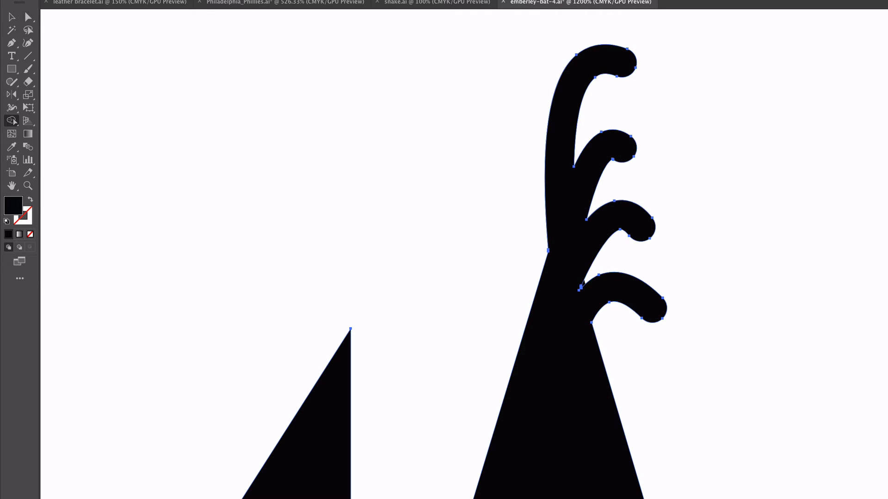
click(12, 18)
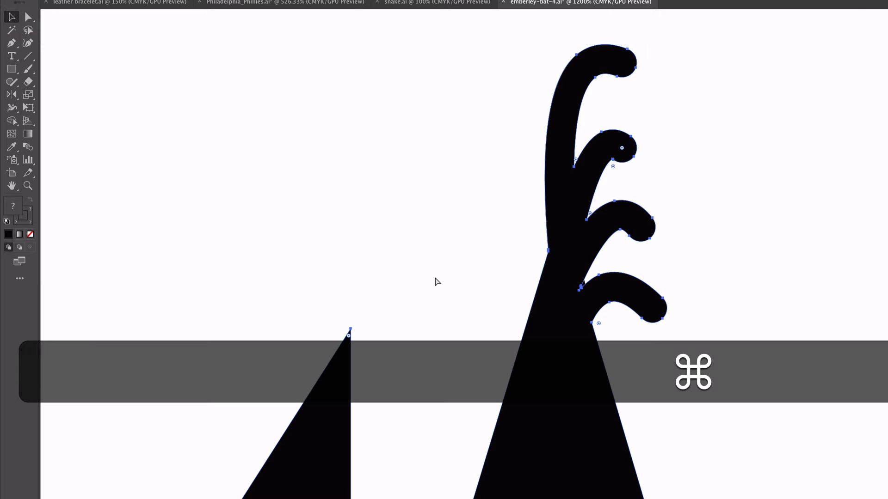
- Select the merged bat silhouette and give it the default black stroke with no fill
key(super+minus)
key(super+equal)
key(super+minus)
key(super+minus)
key(super+minus)
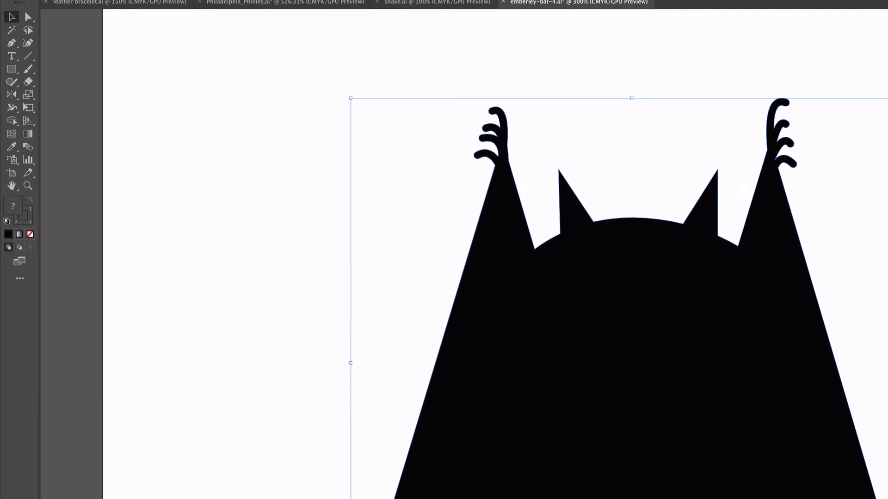
click(95, 79)
click(576, 312)
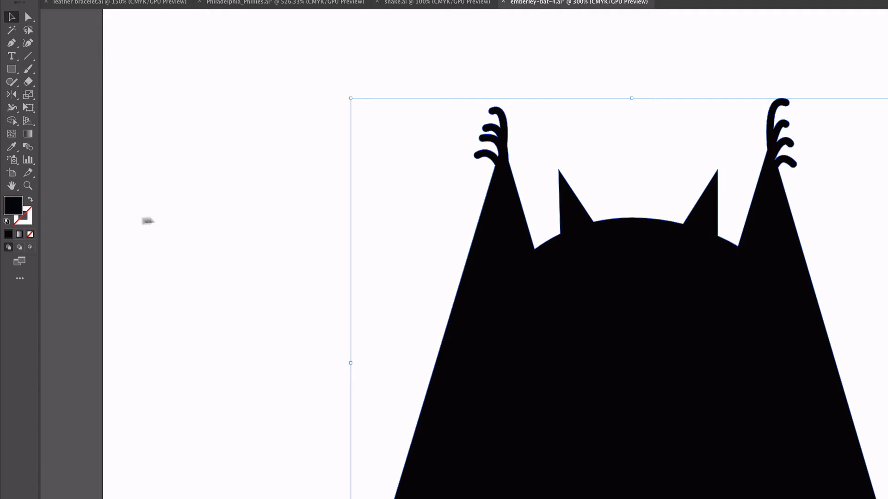
click(6, 221)
click(30, 216)
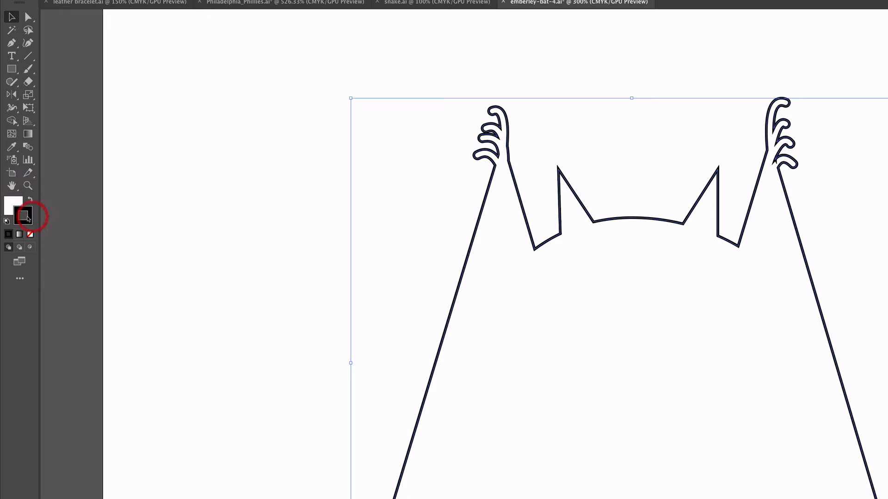
click(29, 216)
click(13, 202)
click(30, 234)
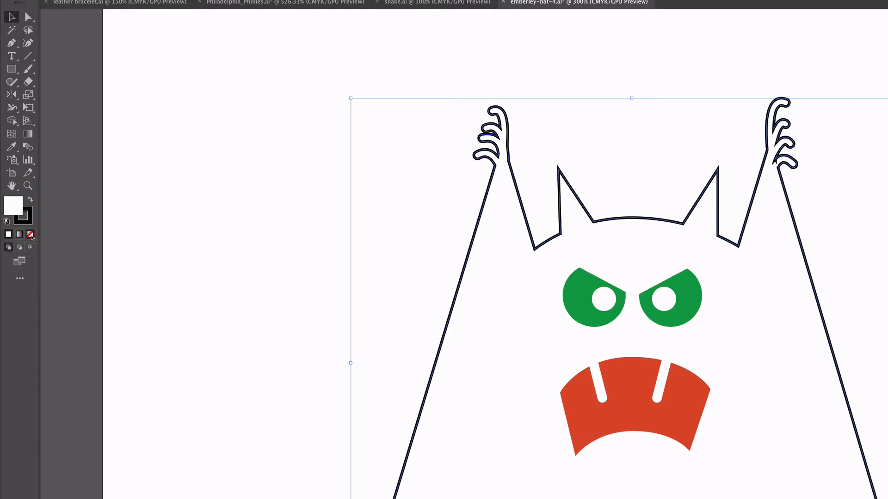
click(147, 297)
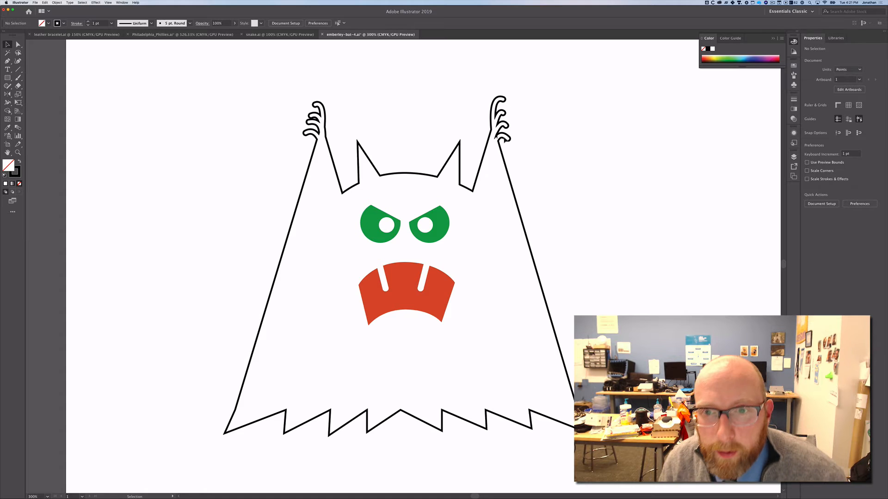
- Select the silhouette outline and examine its anchor points where the right-side hand's two lowest fingers meet
key(super+equal)
key(super+equal)
key(super+equal)
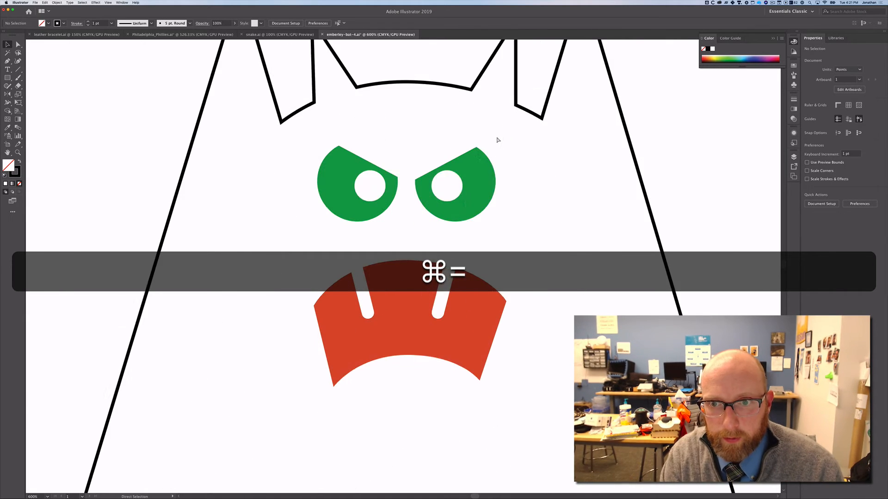
key(h)
drag(587, 130, 413, 344)
drag(486, 217, 452, 306)
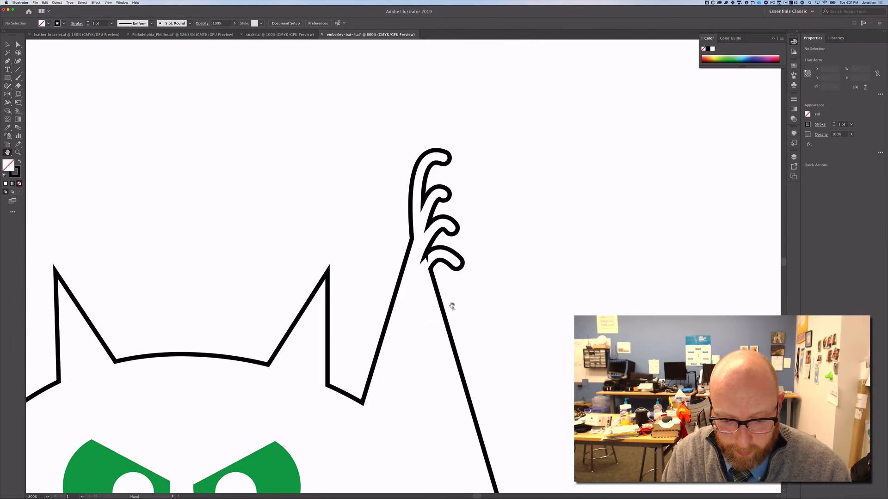
key(super+equal)
key(super+equal)
key(super+equal)
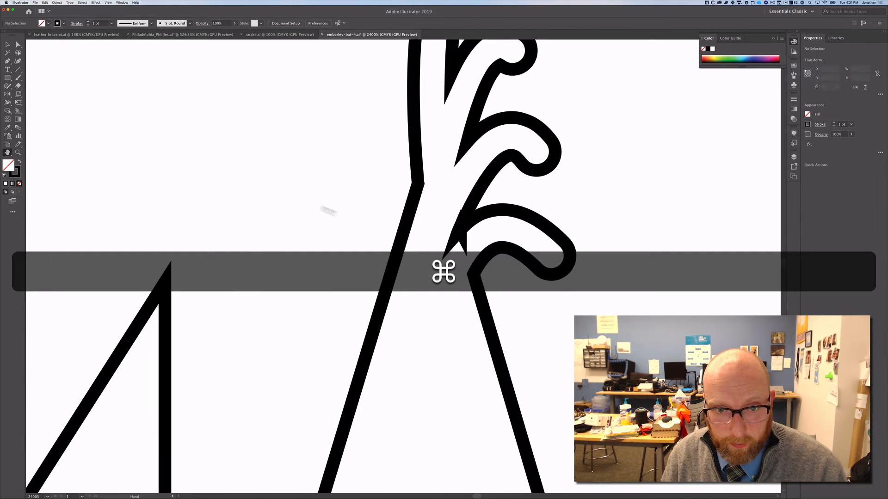
key(v)
click(410, 198)
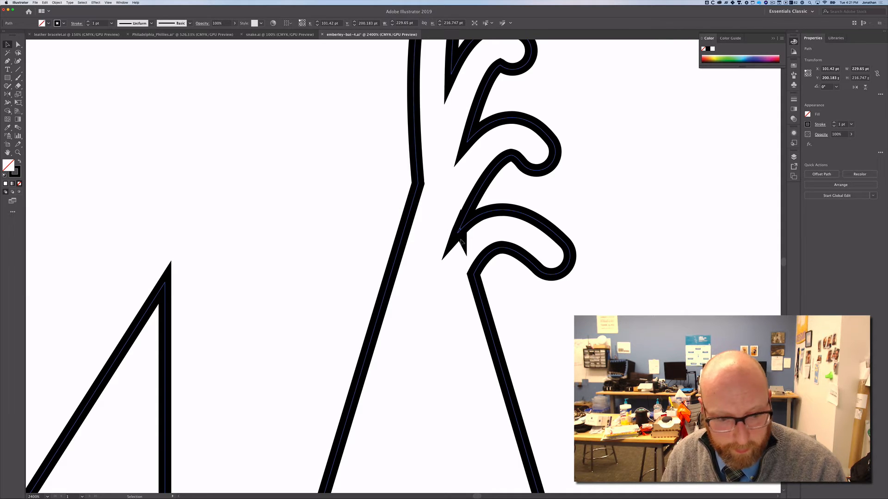
key(a)
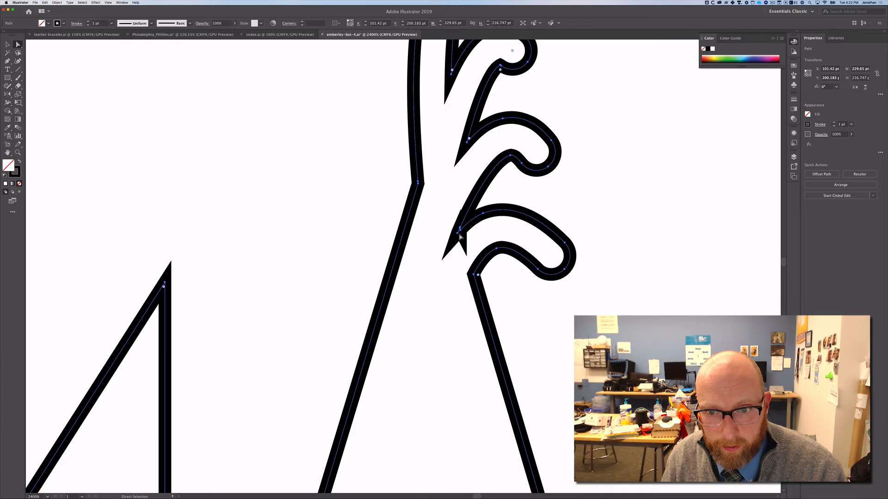
key(super+equal)
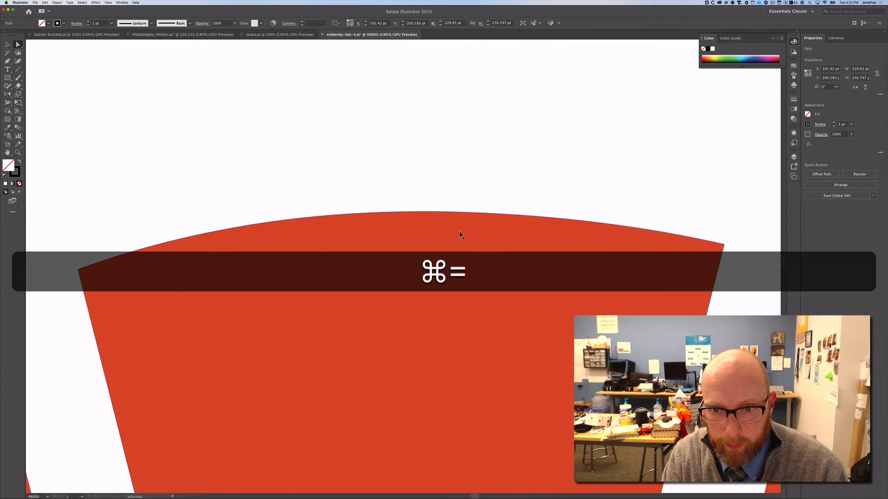
key(super+minus)
key(super+minus)
key(super+minus)
key(super+minus)
key(super+minus)
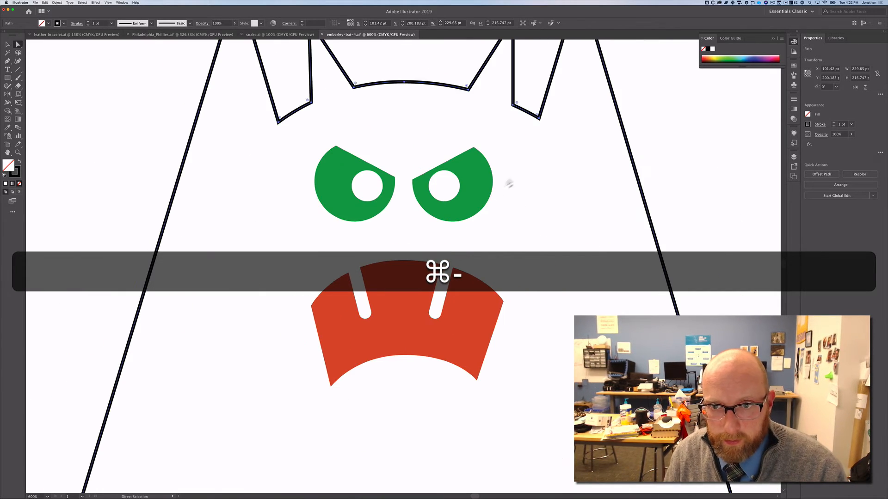
key(h)
drag(589, 124, 376, 398)
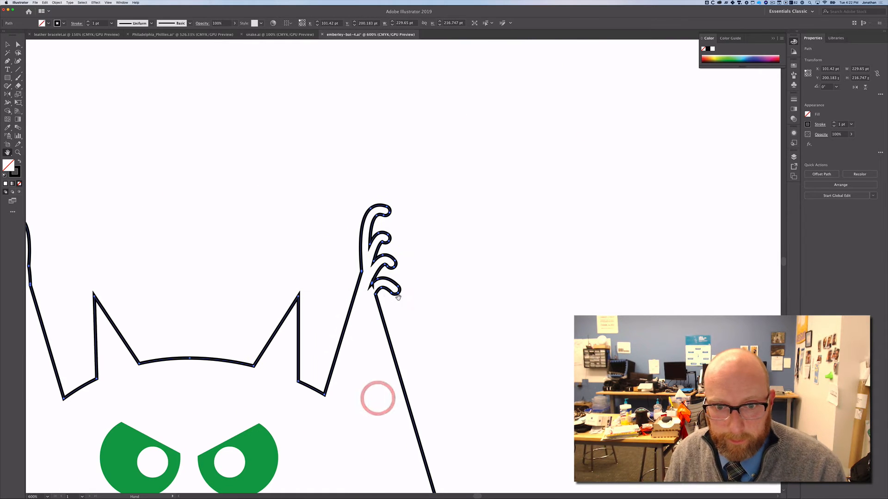
key(super+equal)
key(super+equal)
key(super+equal)
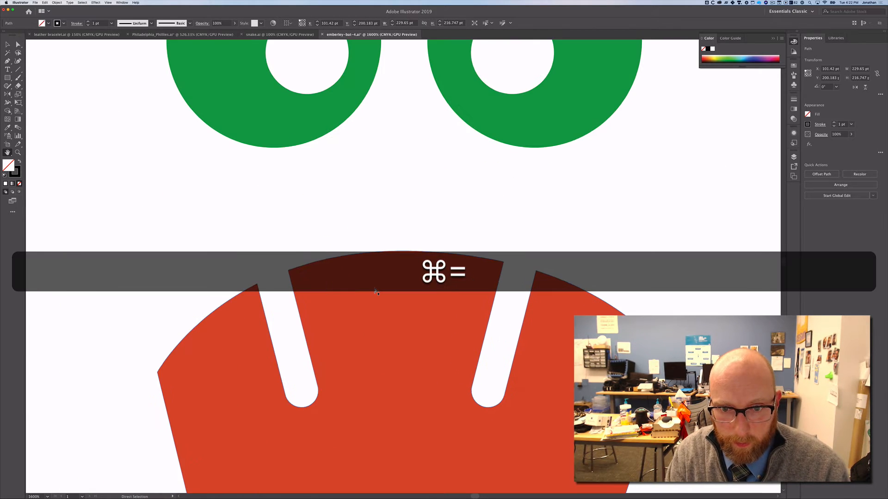
drag(487, 190, 236, 447)
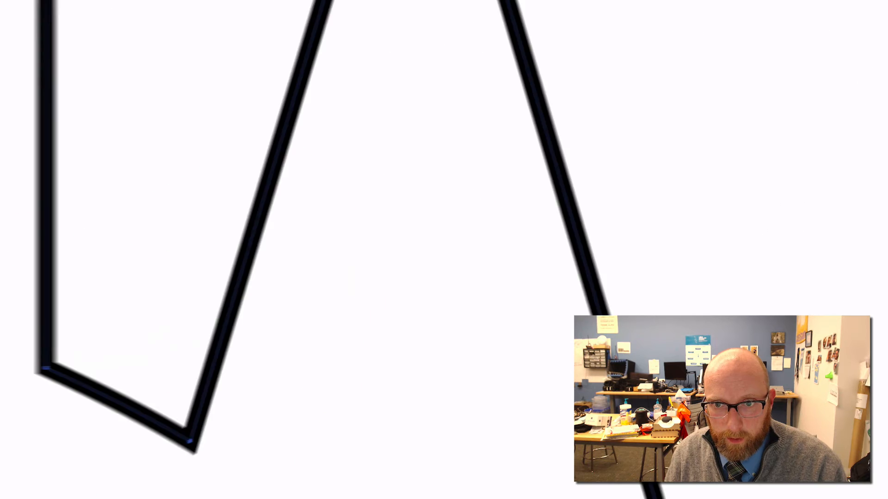
scroll(388, 191, up, 10)
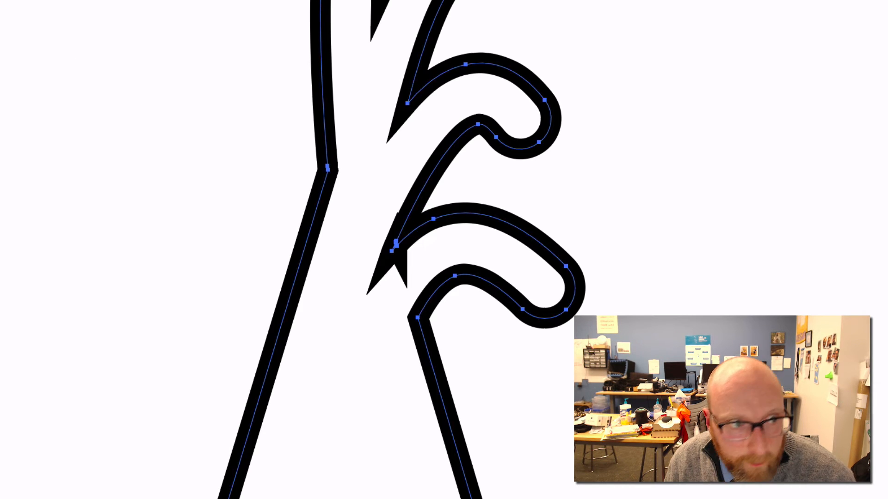
- Delete the stray anchor points stacked at the base of the right-side hand's lowest finger
click(389, 251)
click(397, 246)
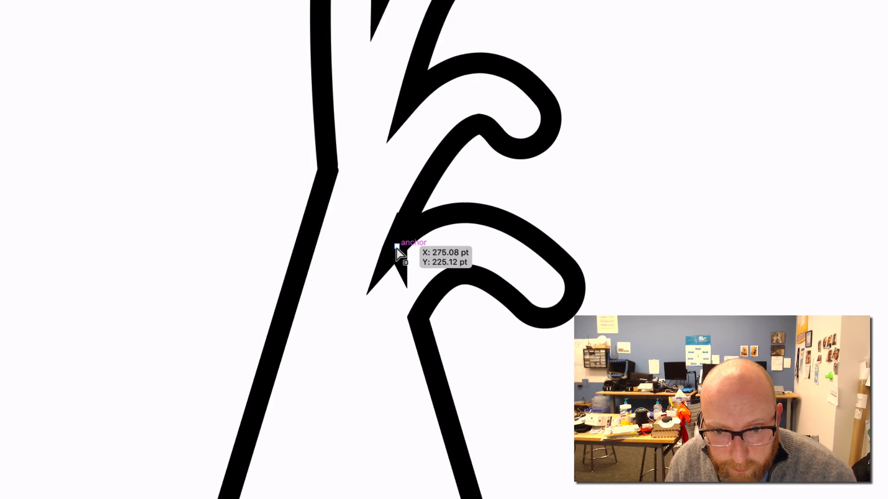
key(Delete)
click(397, 245)
key(Delete)
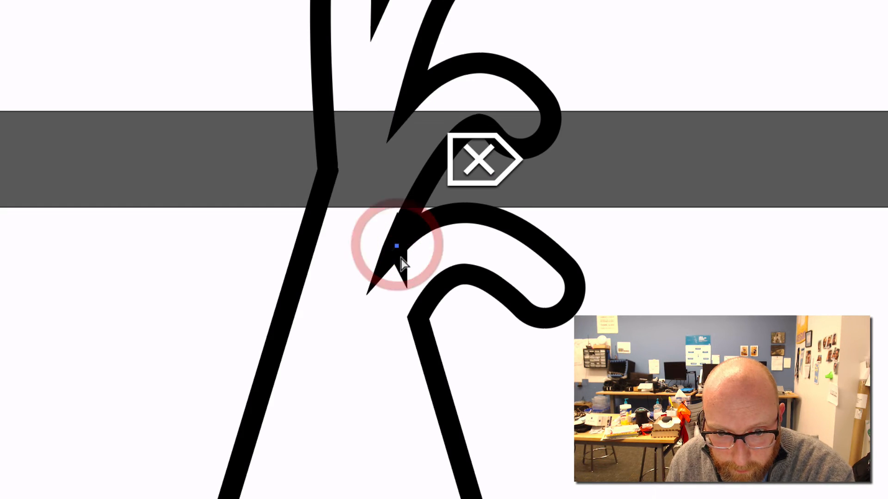
- Try to delete all the clustered anchor points between the two lowest fingers at once, and undo it
click(411, 264)
key(Delete)
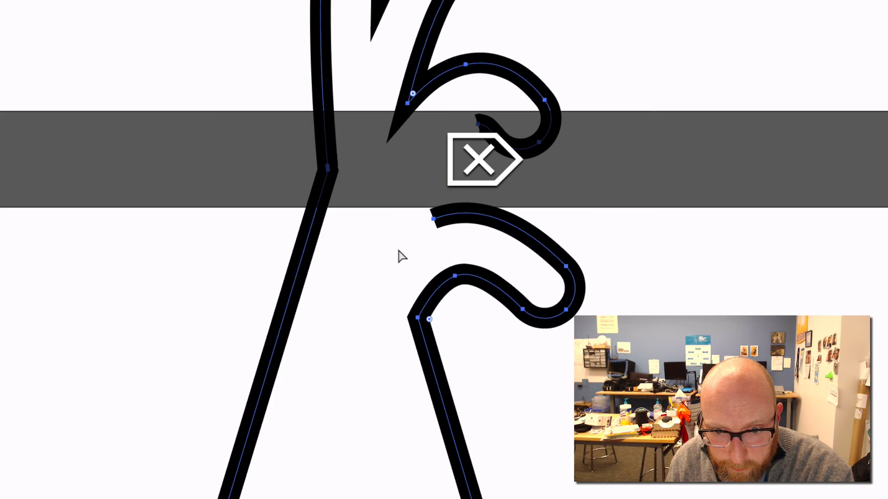
key(super+z)
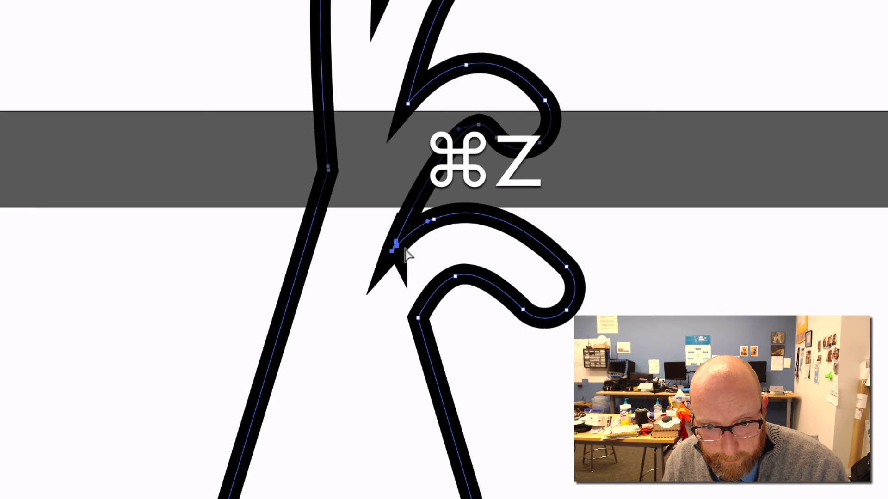
- Remove the small extra spike at the lowest finger's base by deleting the redundant anchor points there
click(393, 253)
key(Delete)
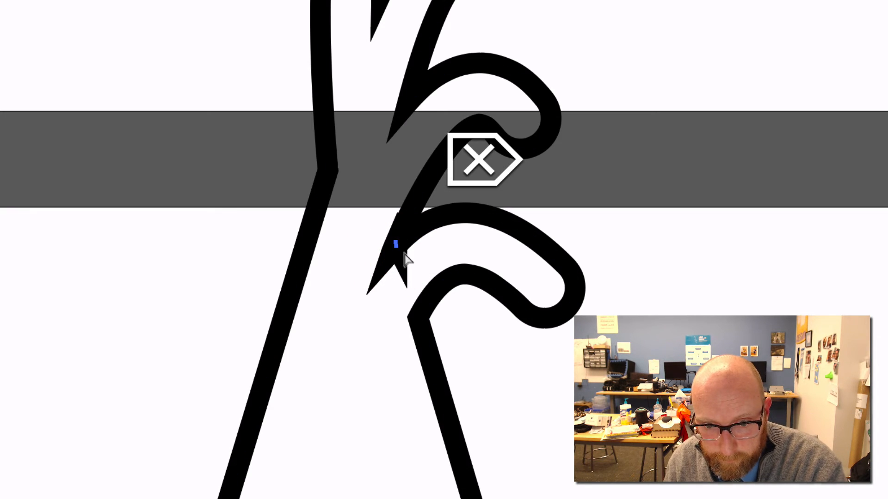
key(Delete)
click(396, 245)
key(Delete)
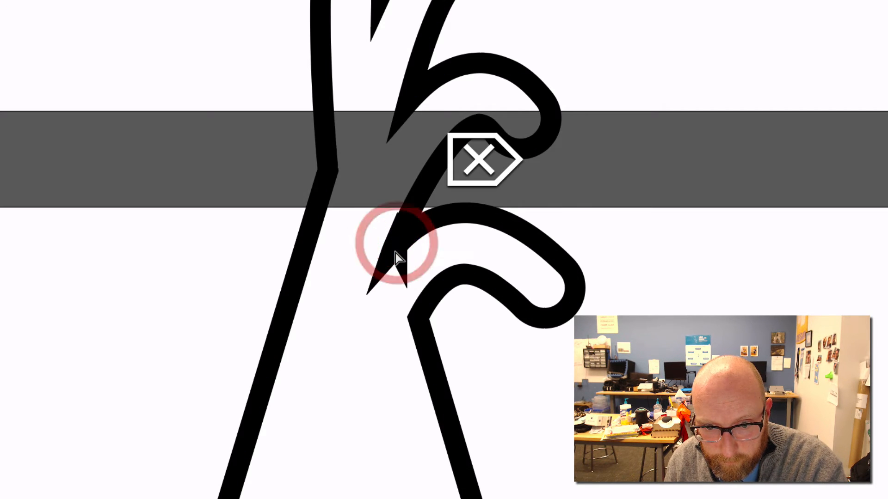
click(397, 242)
key(Delete)
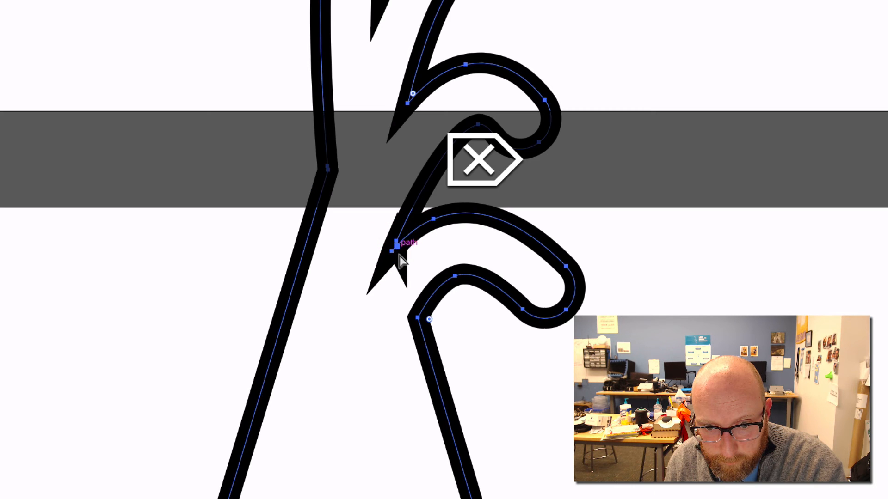
click(393, 249)
key(Delete)
- Try to delete another of the remaining close-together anchor points between the two lowest fingers, and undo the deletion
click(397, 246)
click(398, 250)
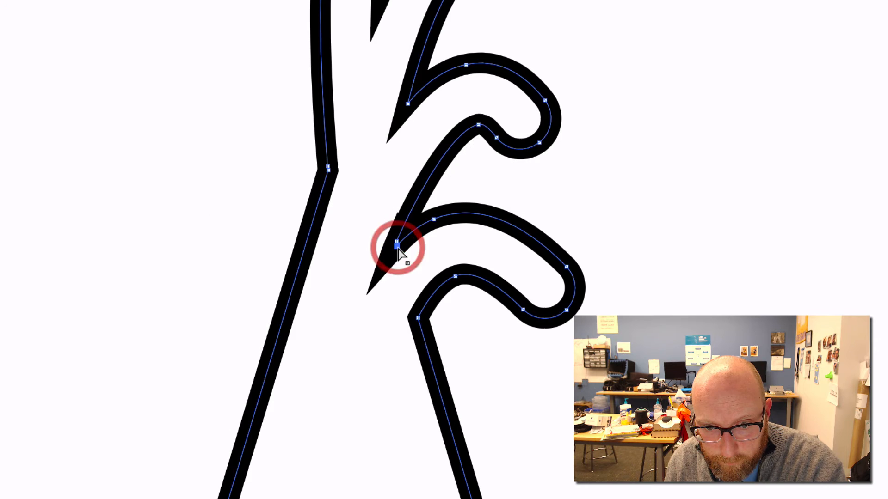
key(Delete)
click(398, 249)
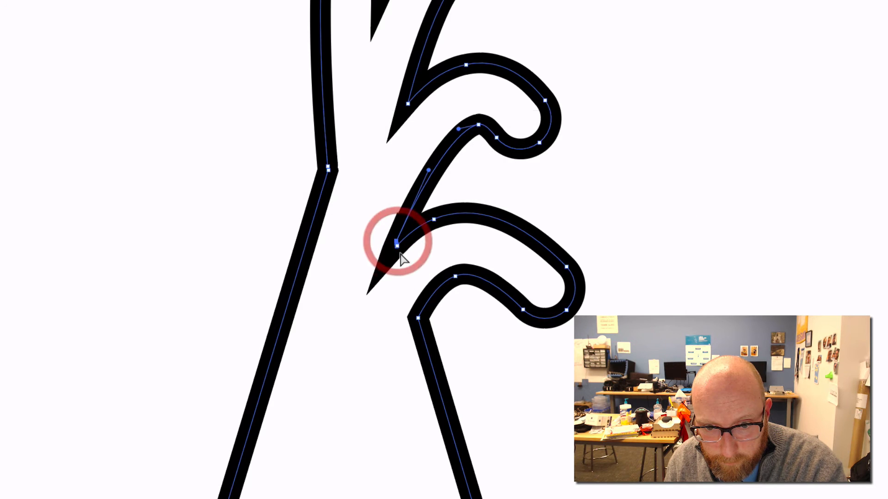
key(Delete)
key(super+z)
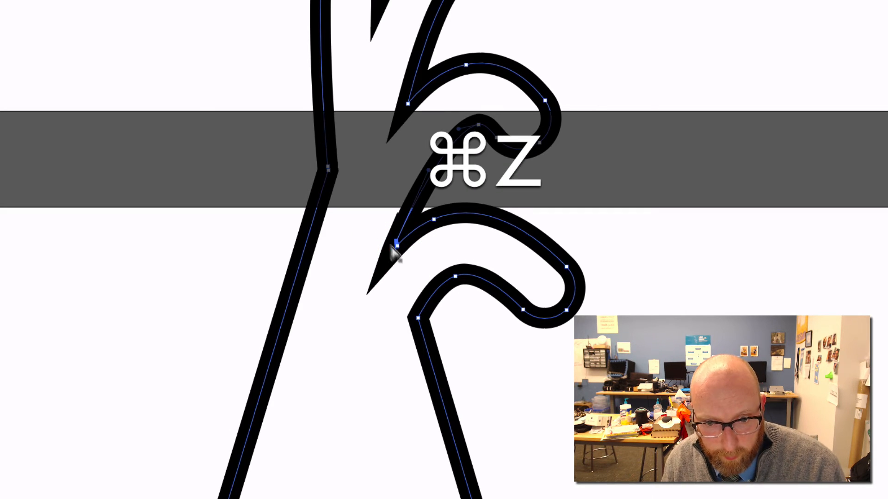
- Set the outline's stroke corners to Round Join and deselect the artwork
click(396, 248)
click(396, 251)
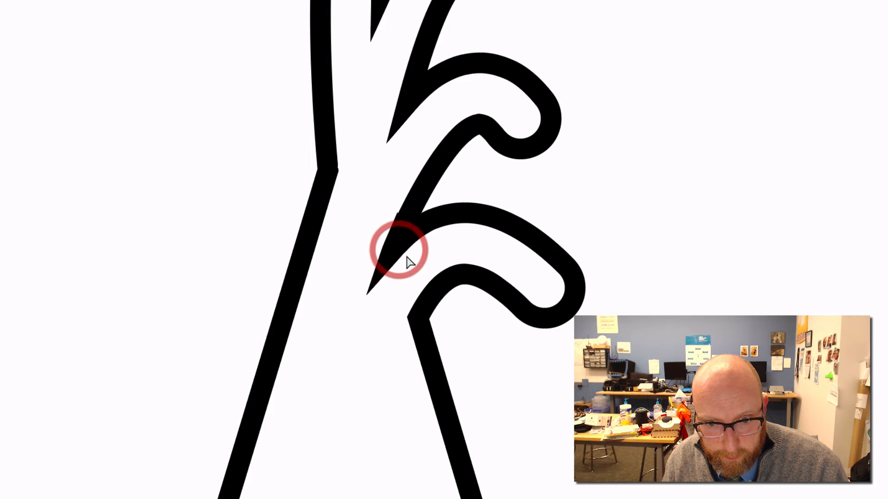
click(408, 267)
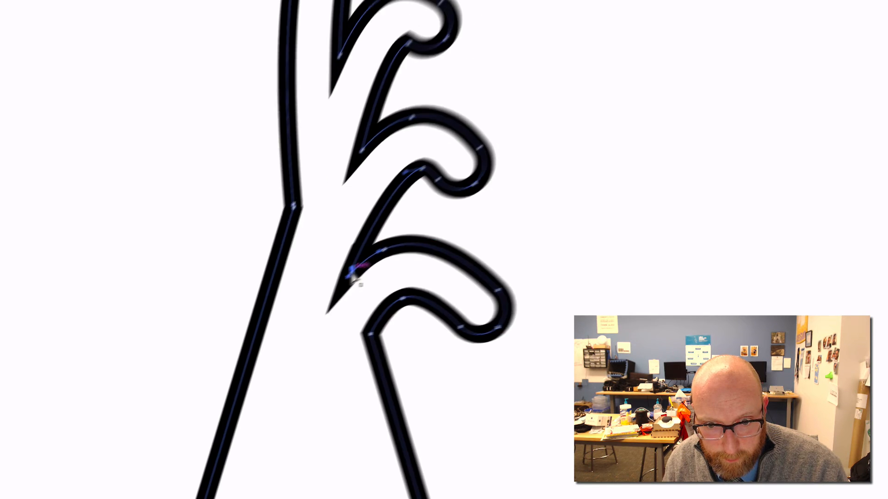
click(824, 24)
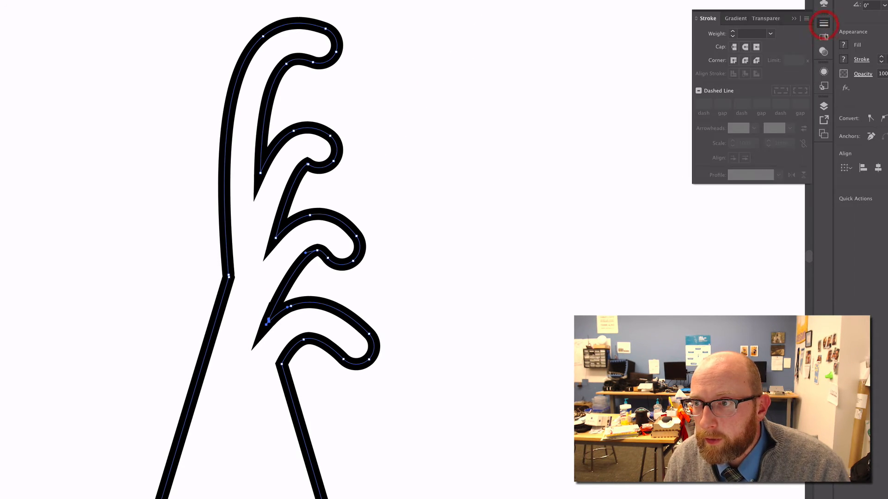
click(745, 62)
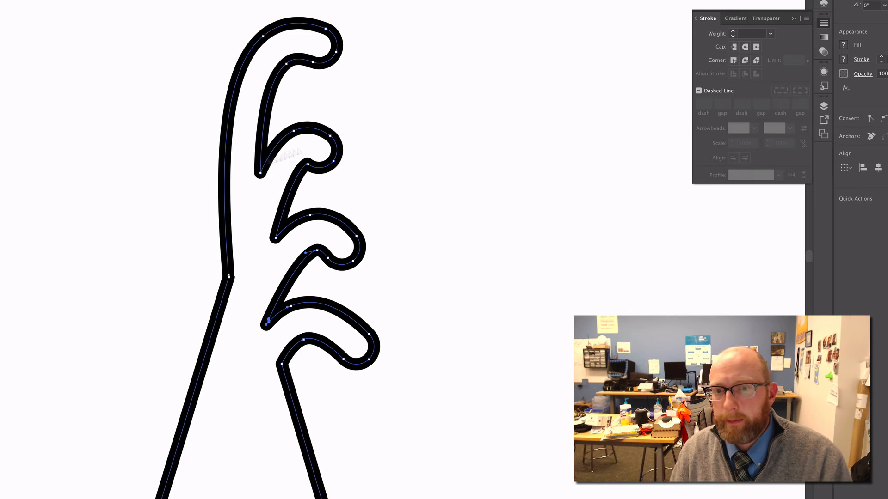
click(113, 198)
key(super+minus)
key(super+minus)
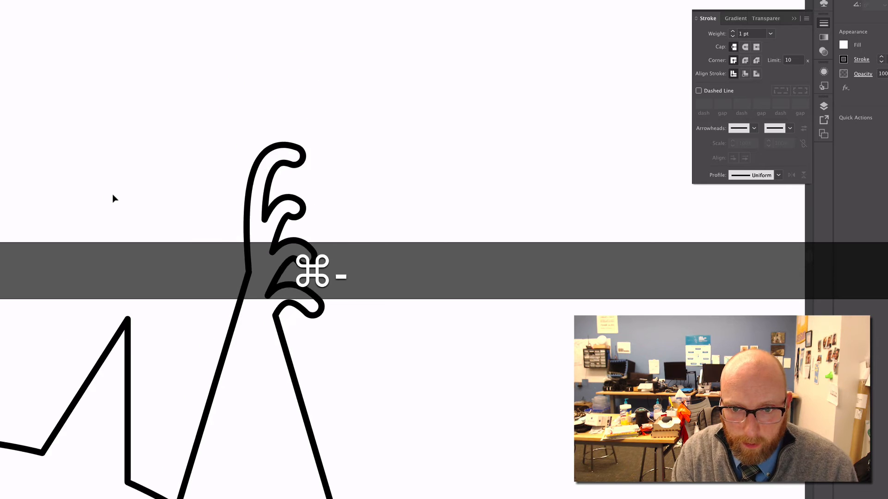
key(super+minus)
key(super+minus)
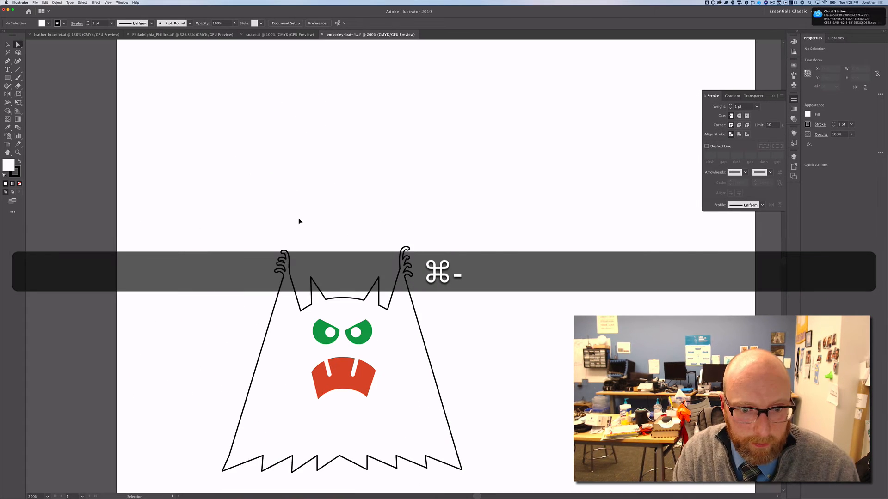
key(v)
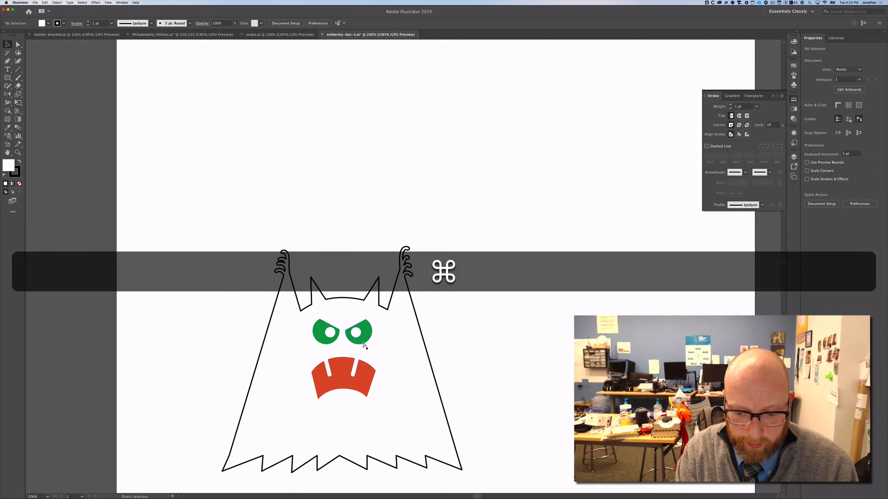
- Set the bat outline's stroke weight to 0.1 pt and deselect it
key(super+equal)
key(super+h)
key(h)
drag(350, 383, 452, 217)
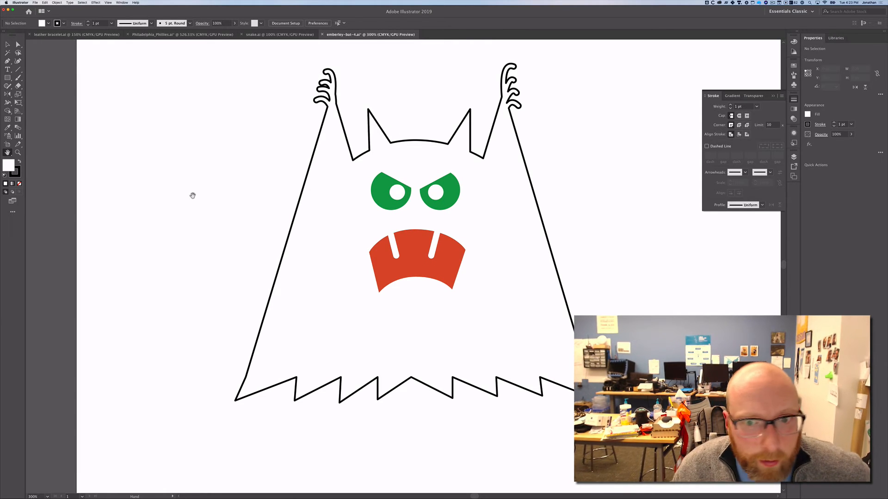
click(7, 44)
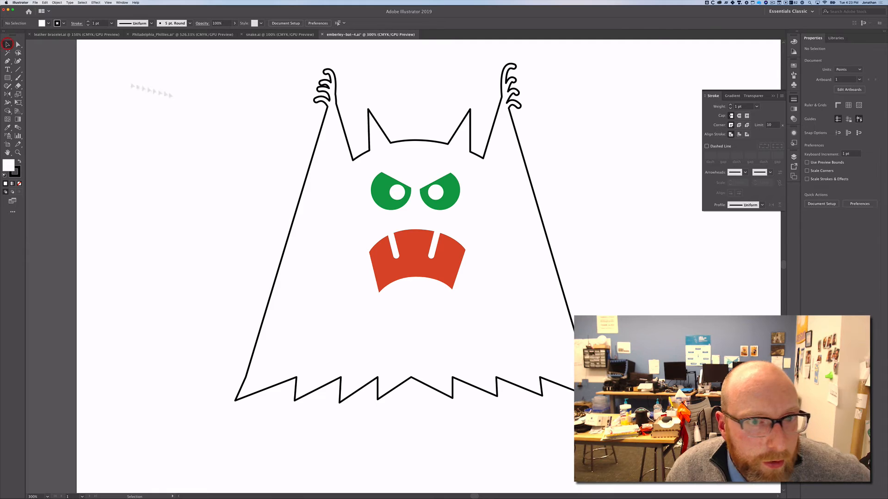
click(318, 145)
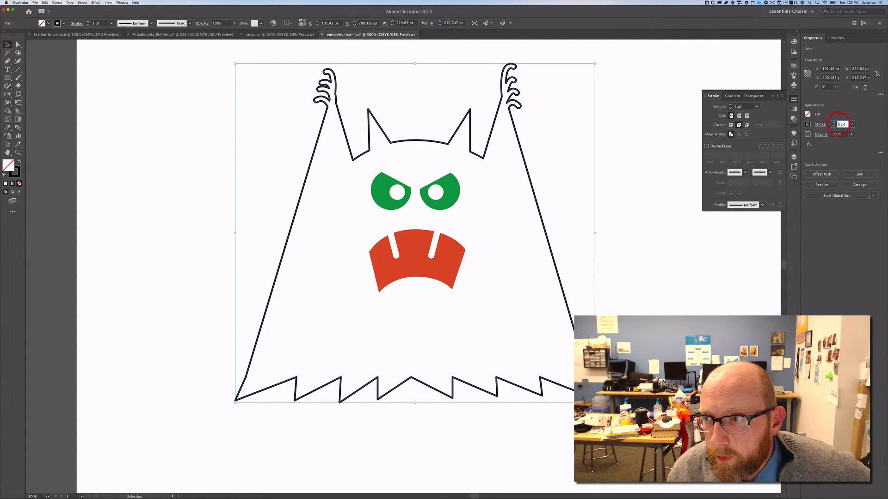
text(0.)
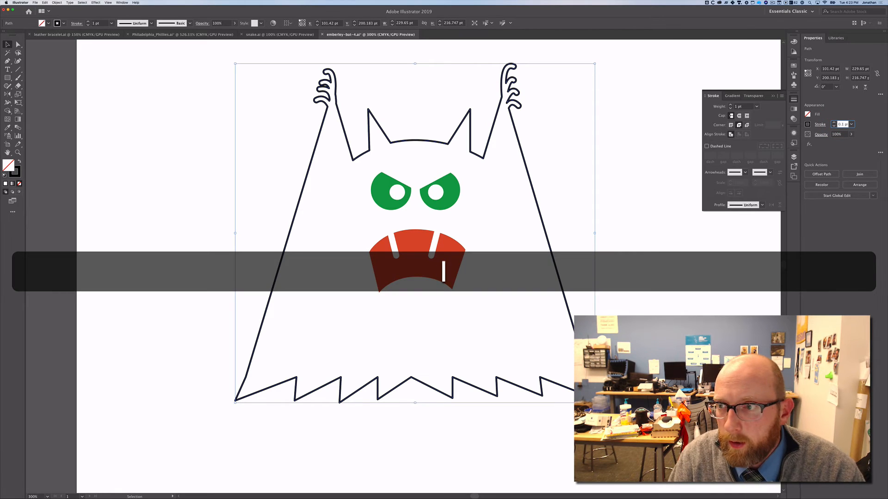
key(Return)
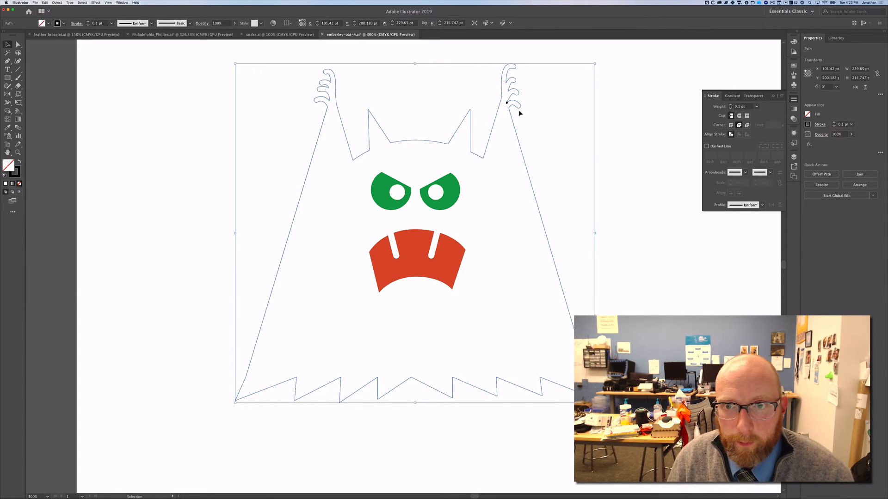
click(165, 128)
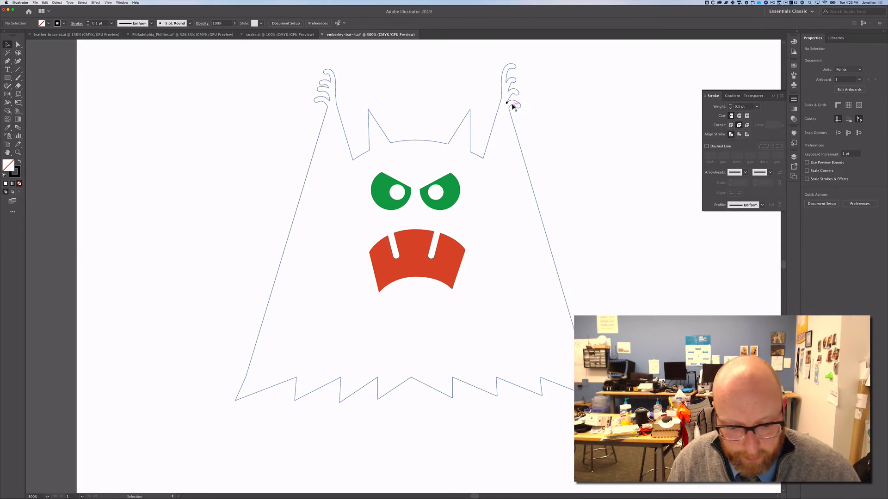
- Delete the tiny stray black shapes at the base of the lowest finger on the bat's right-side hand
key(super+equal)
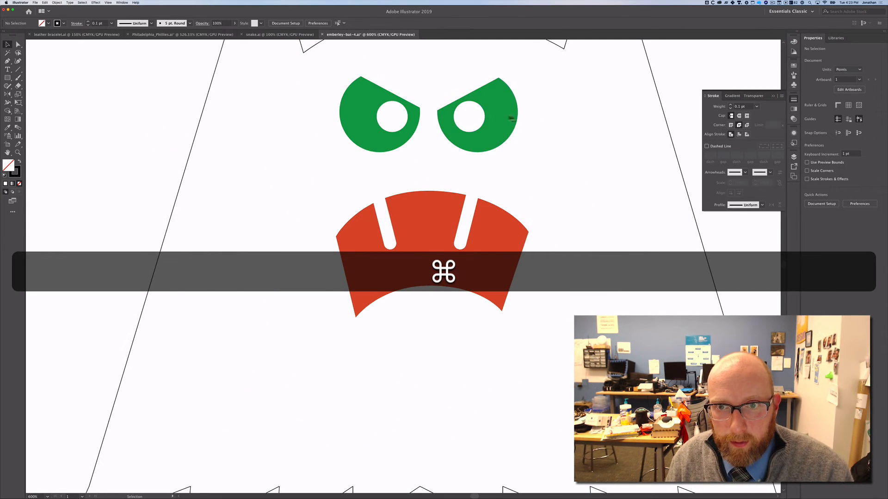
key(space)
drag(574, 109, 470, 364)
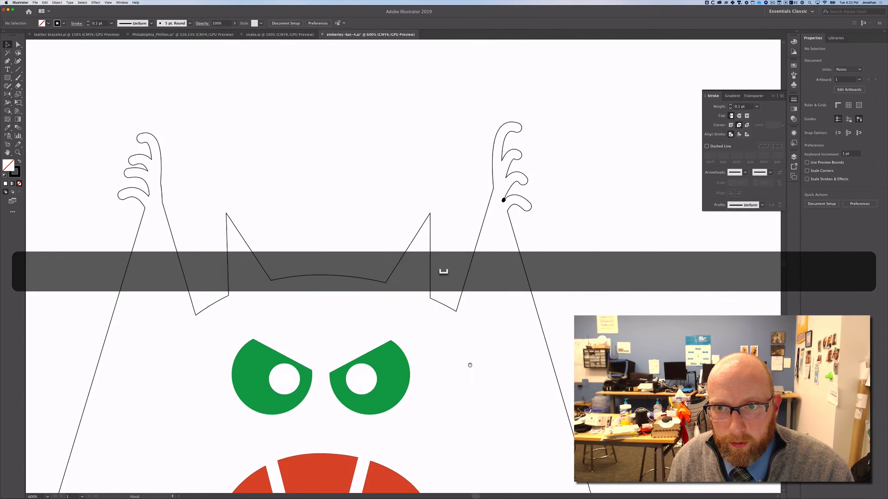
click(504, 200)
key(Delete)
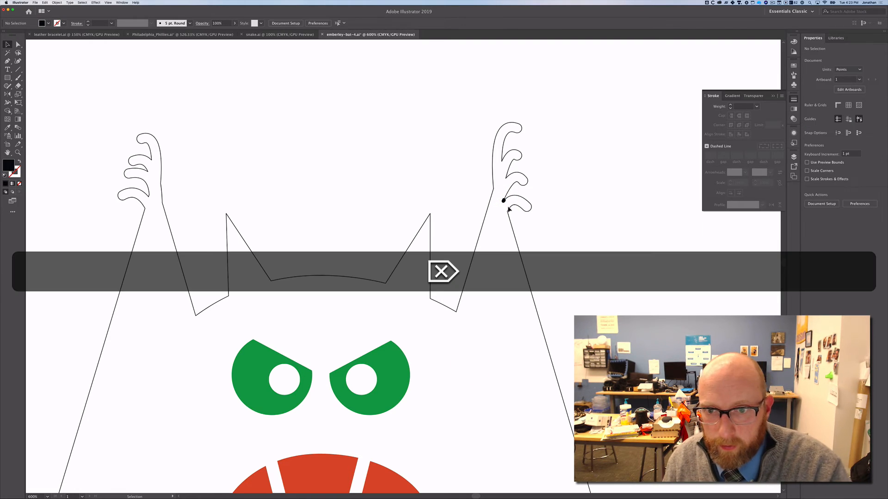
click(504, 202)
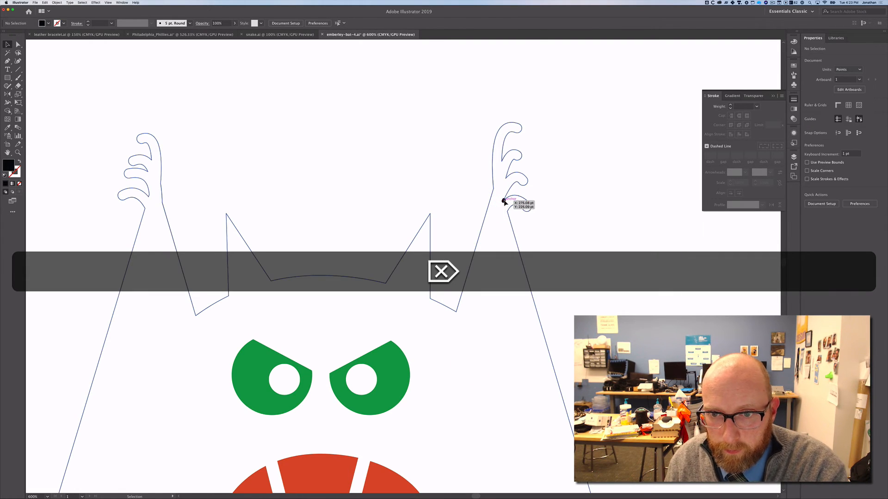
click(503, 202)
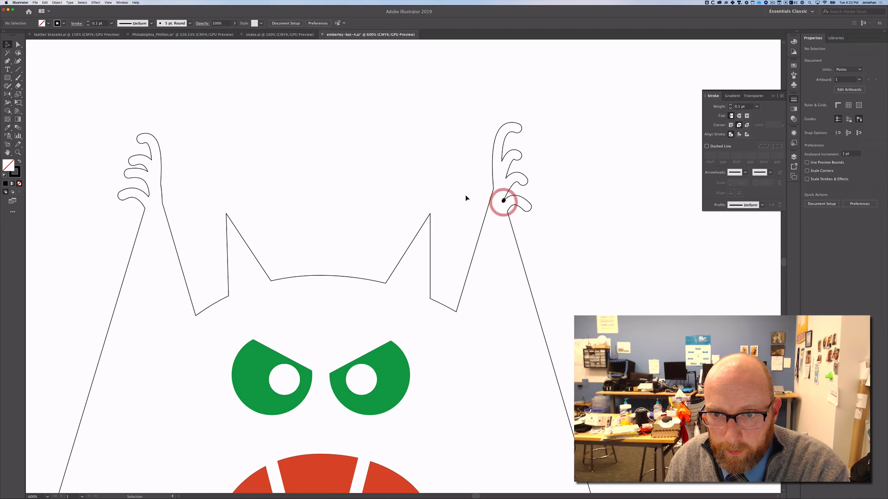
click(503, 202)
key(Delete)
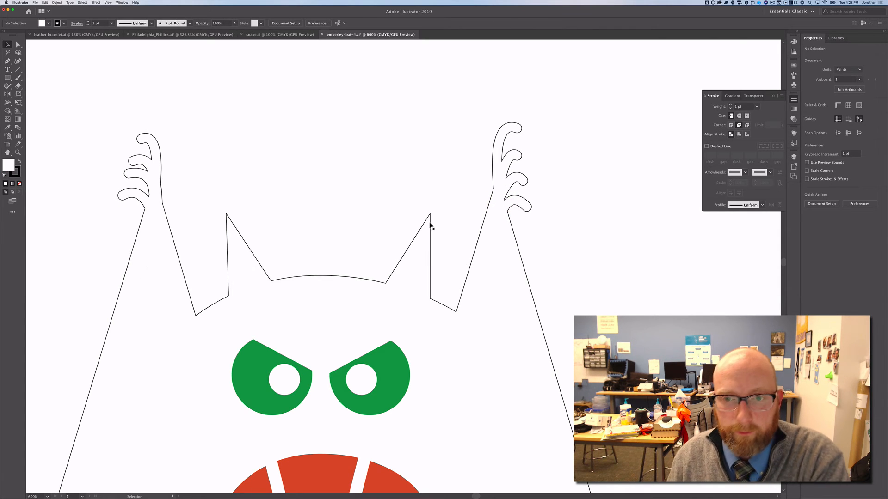
- Undo the accidental shift of the left eye and redo the clearing of the stray black speck
key(super+minus)
key(super+minus)
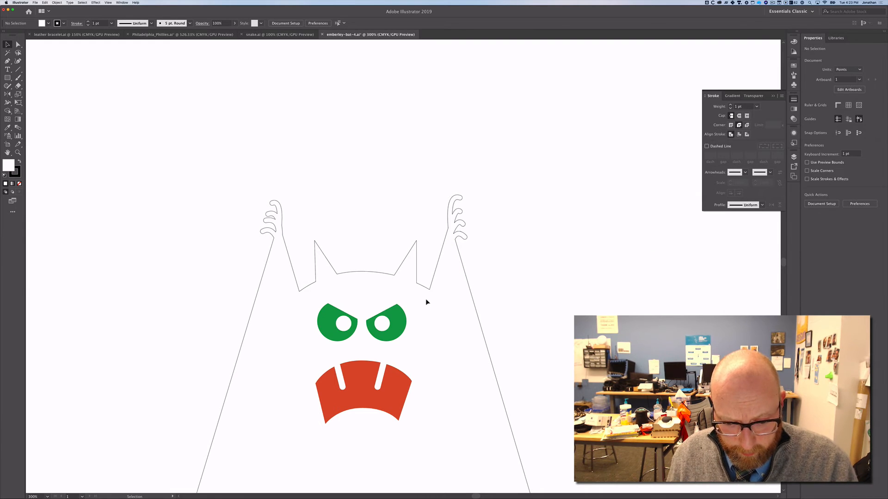
key(h)
drag(435, 333, 438, 199)
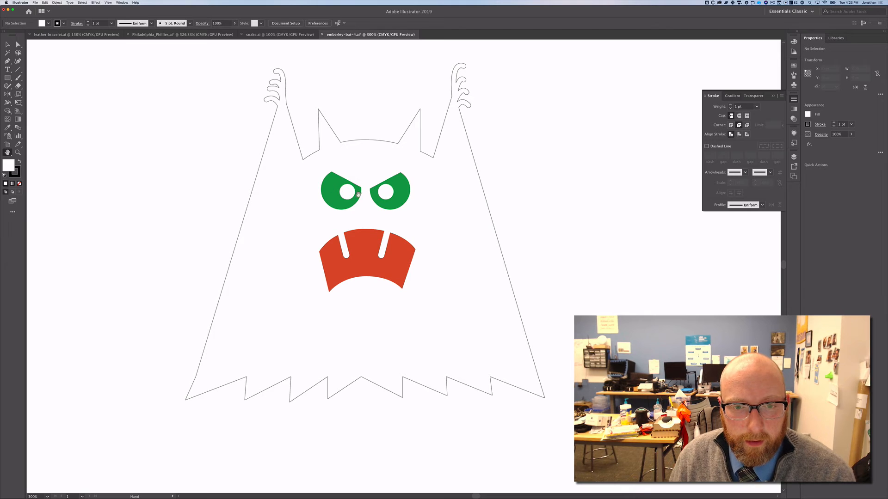
click(7, 45)
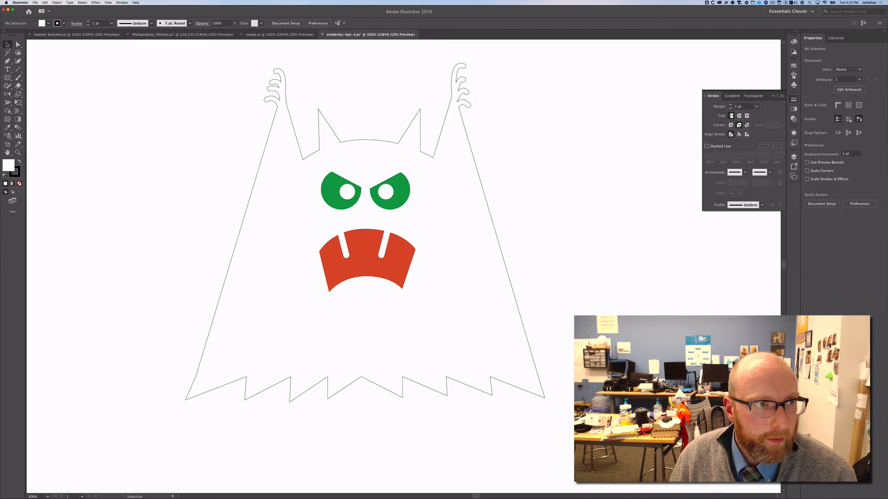
click(333, 188)
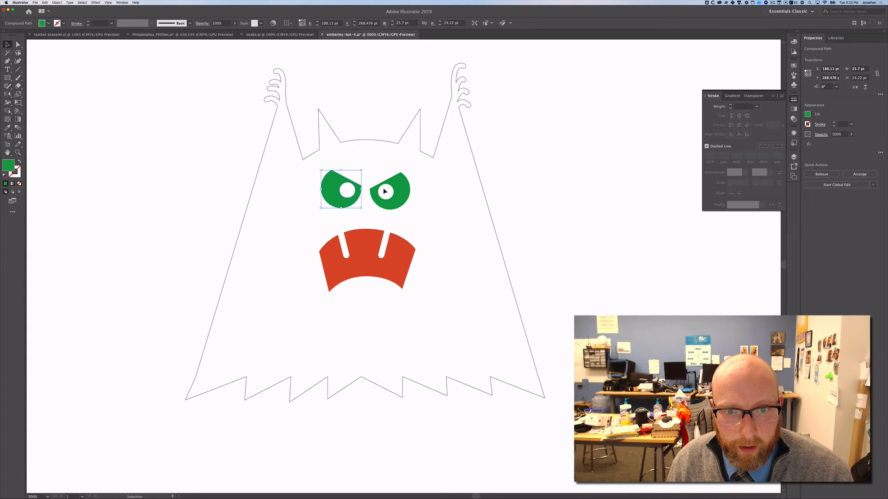
key(super+z)
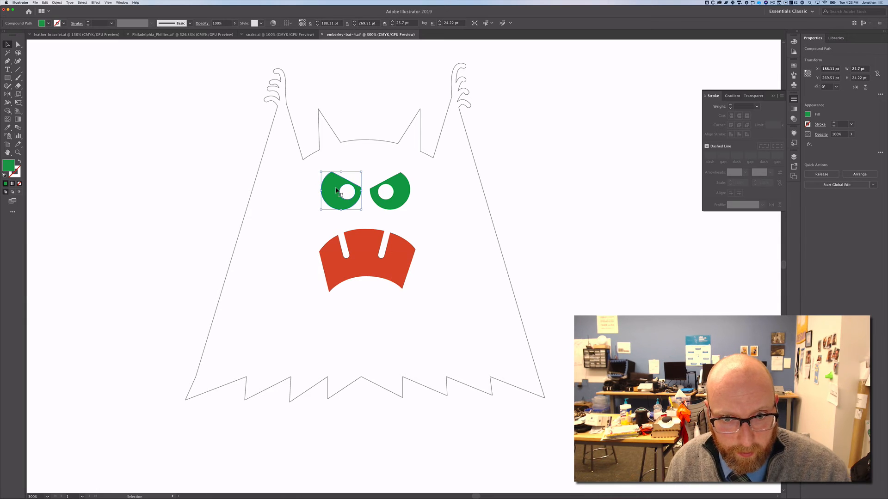
key(super+z)
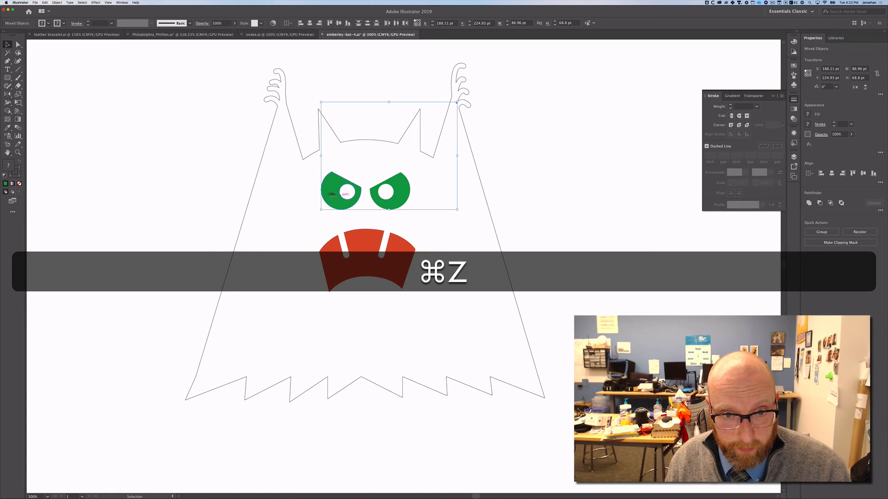
click(237, 183)
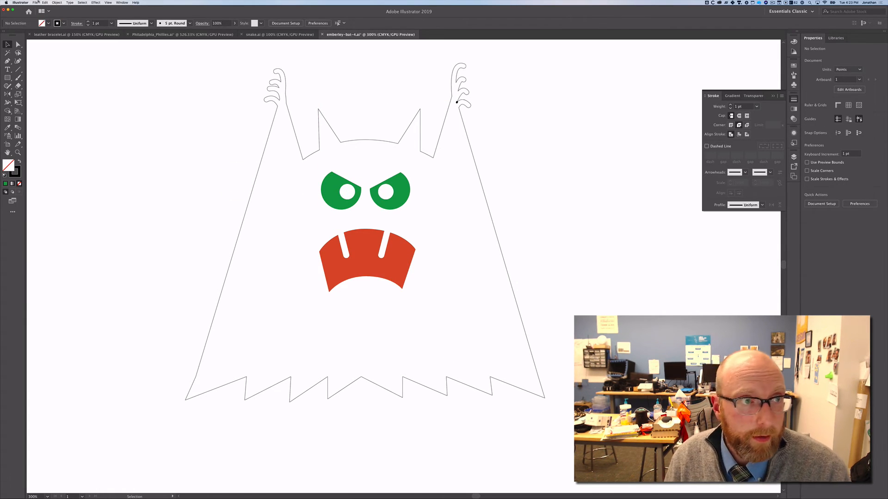
click(47, 3)
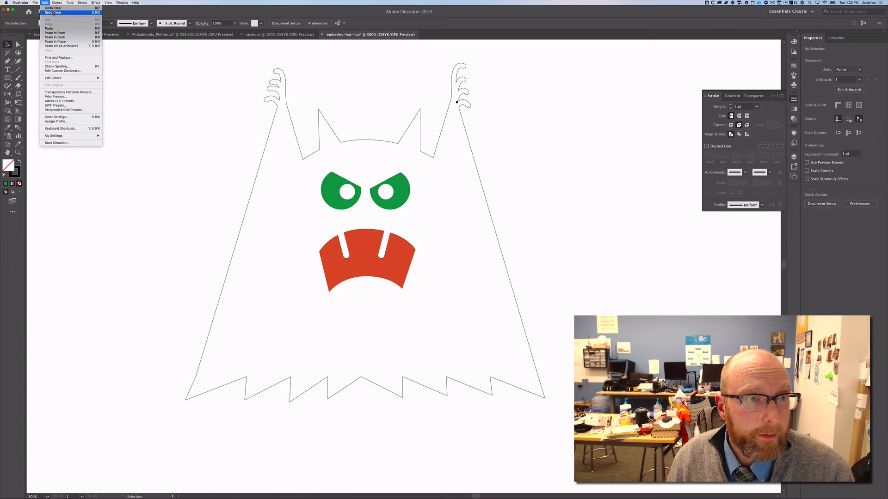
click(53, 13)
click(329, 198)
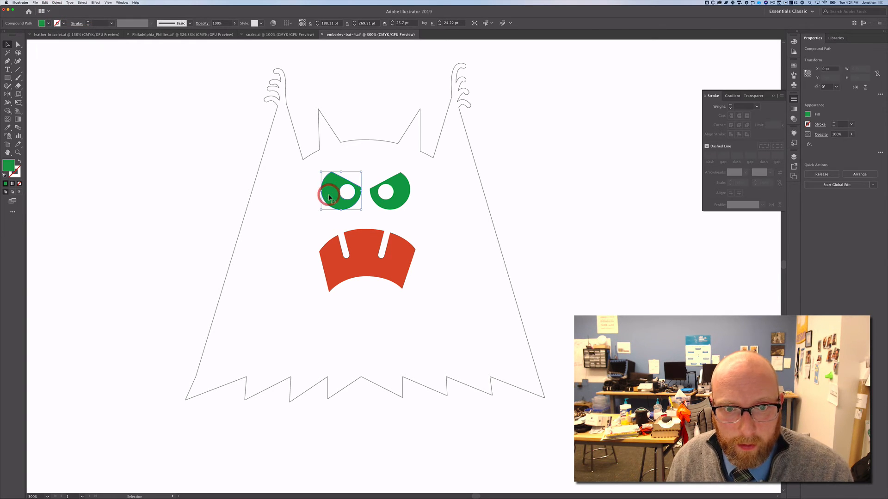
shift+click(380, 194)
shift+click(375, 247)
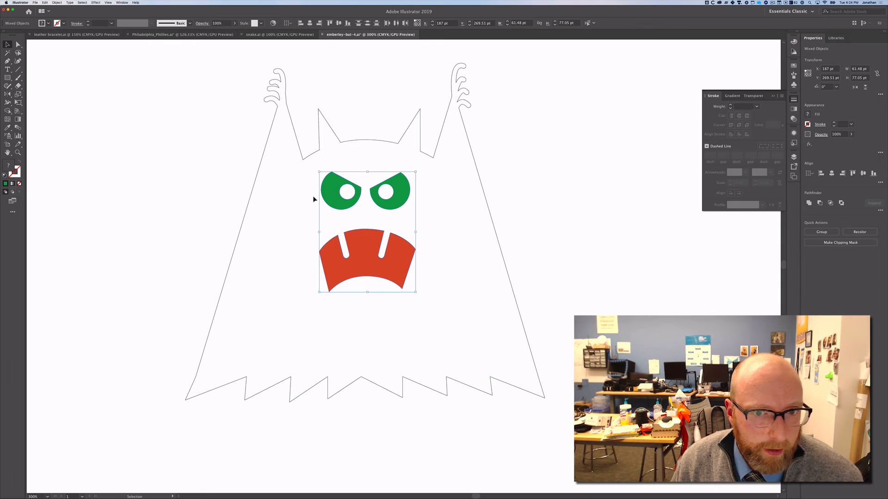
click(193, 199)
- Fill both of the bat's green eyes with black, hex 000000
click(340, 196)
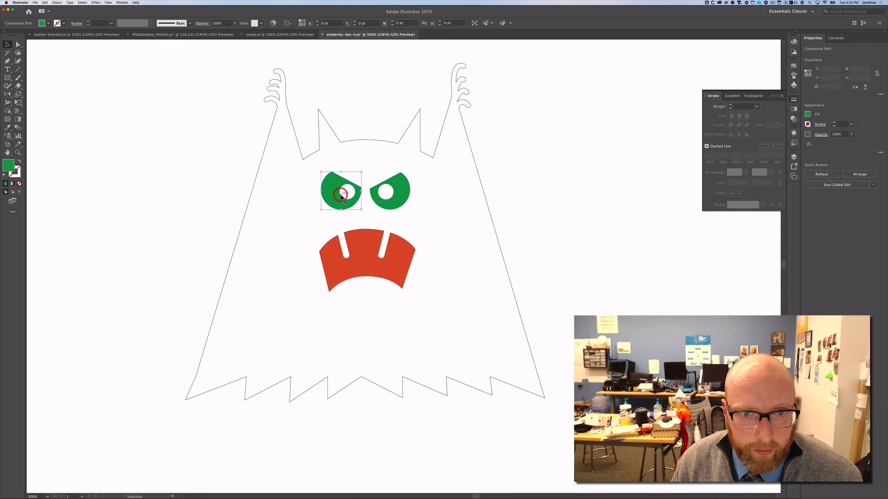
shift+click(401, 199)
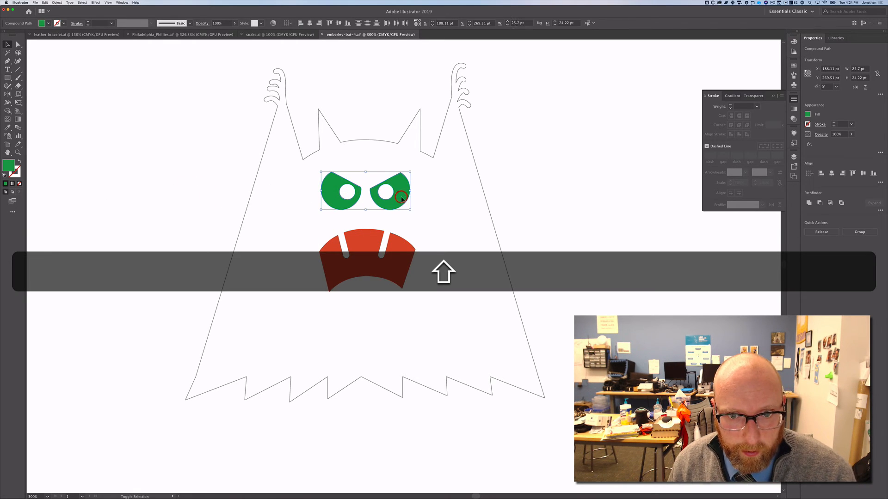
double_click(9, 166)
text(000000)
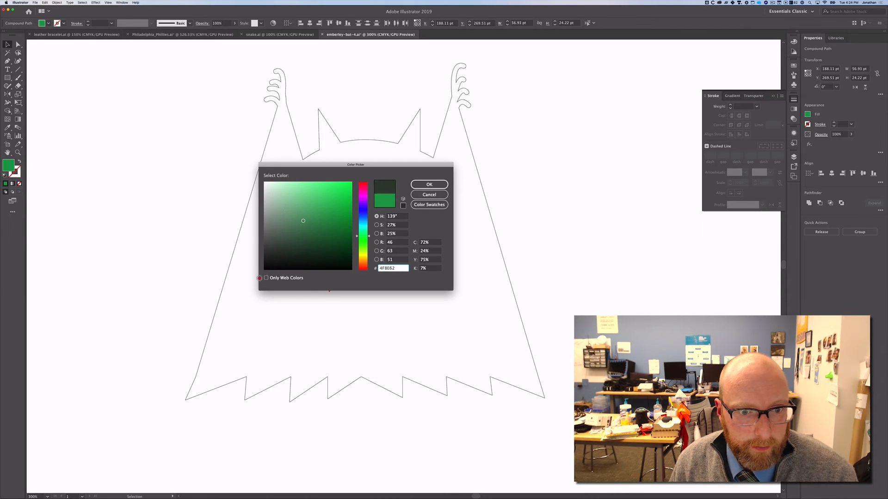
click(422, 185)
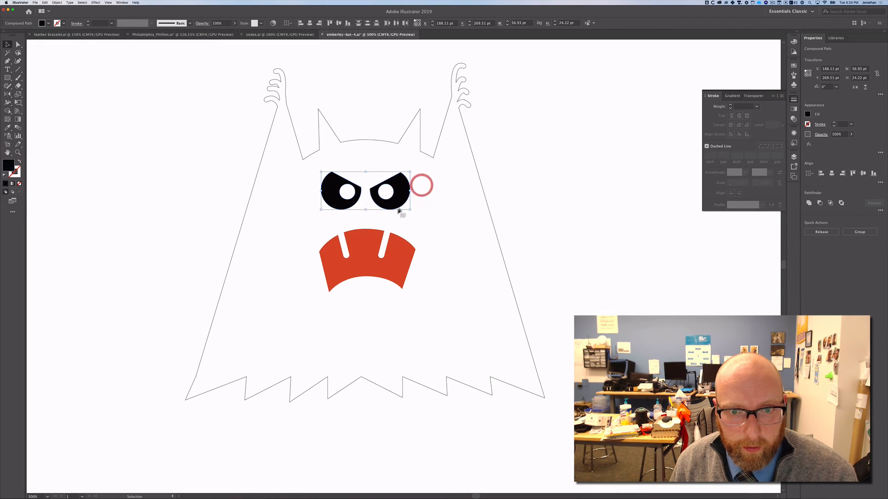
- Try to recolour the bat's red mouth with the Color Picker and deselect it
click(367, 268)
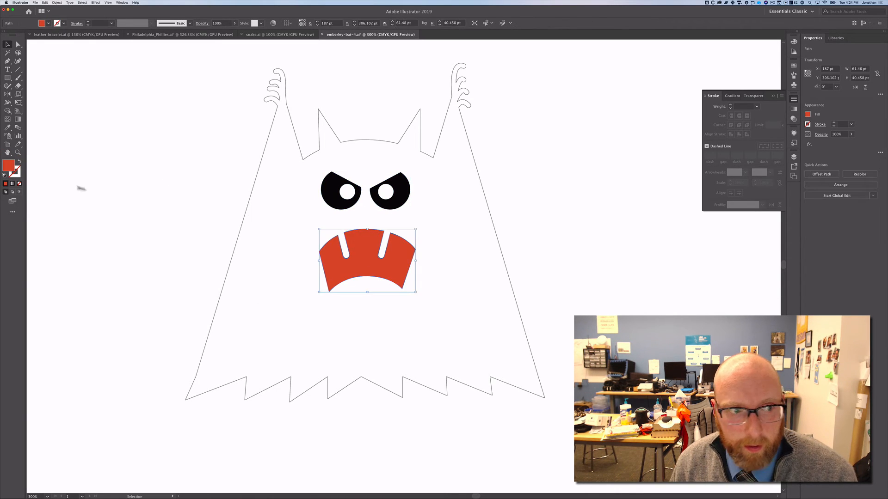
double_click(9, 165)
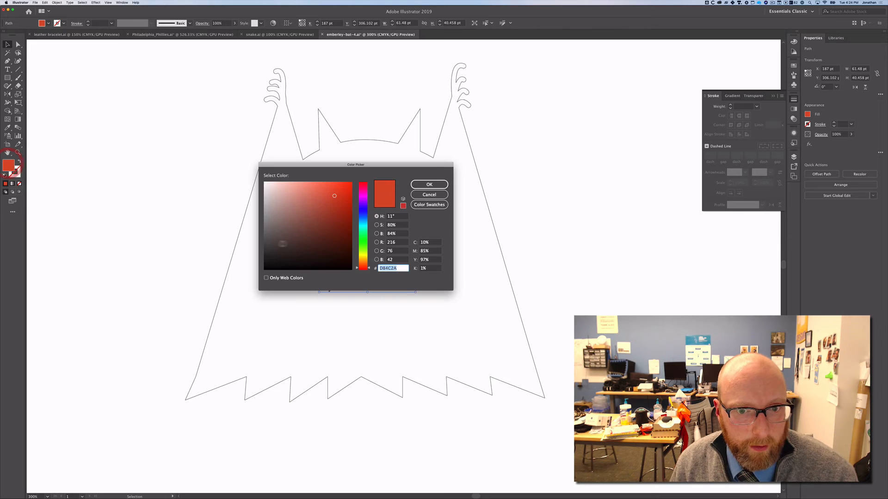
click(429, 184)
click(79, 129)
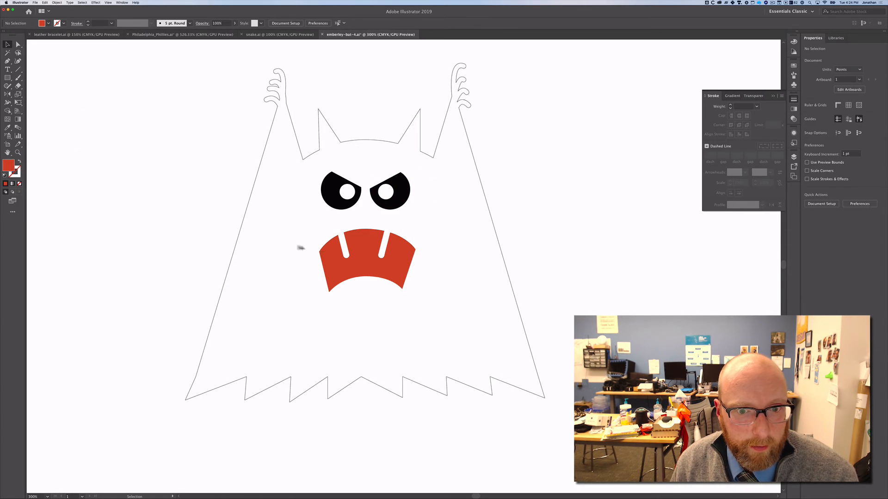
- Fill the bat's mouth with the eyes' black by sampling it with the Eyedropper, and deselect the artwork
click(356, 255)
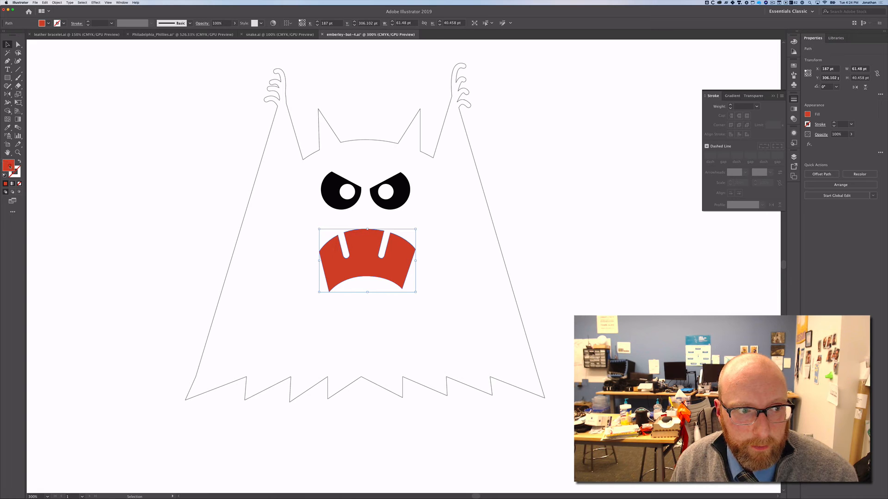
click(7, 127)
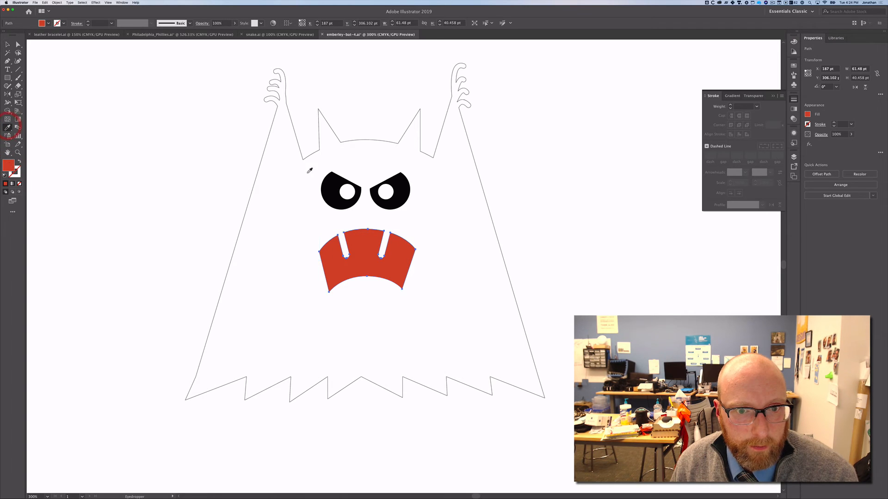
click(329, 186)
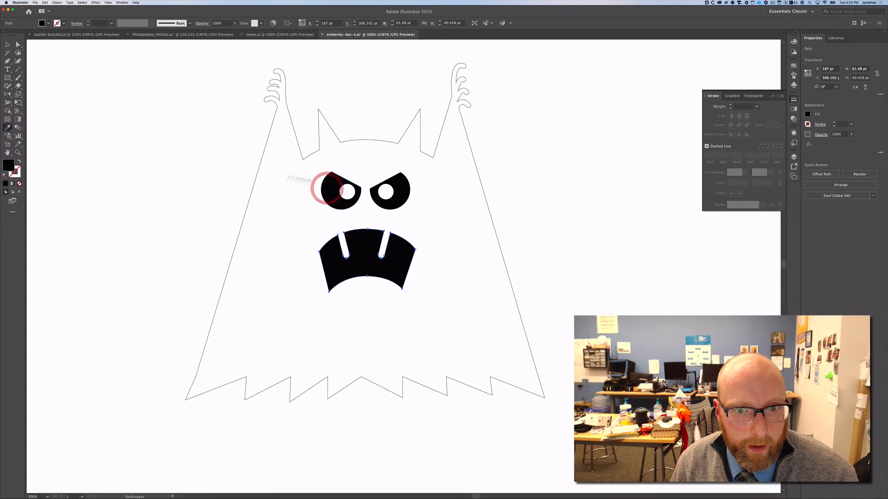
click(95, 142)
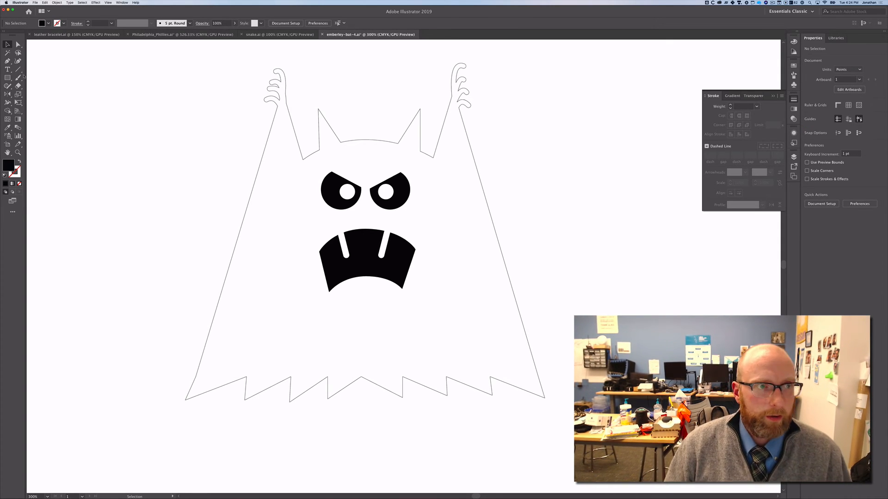
- Draw a small black circle about 5.8 pt across with the Ellipse tool, just below the top of the bat's head
click(7, 78)
click(7, 79)
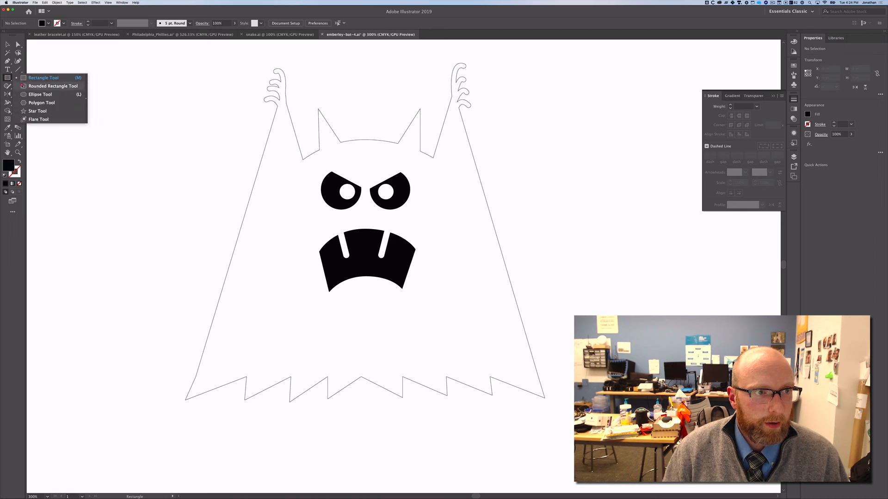
click(34, 93)
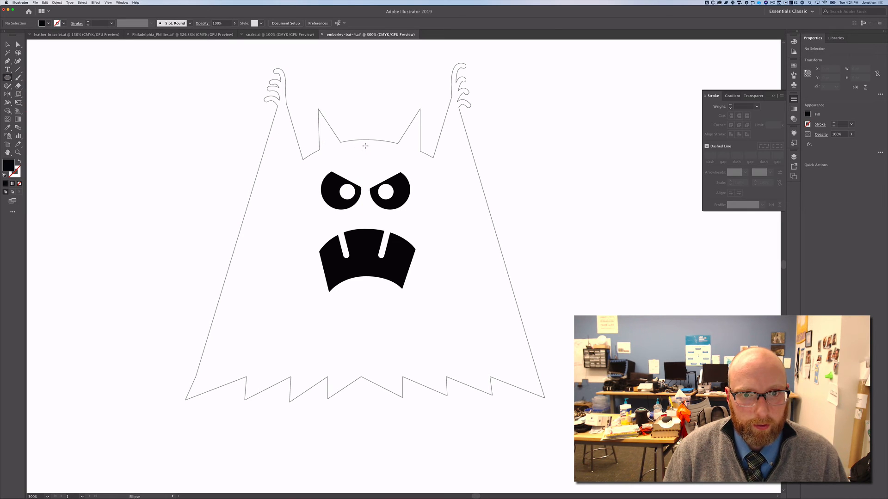
drag(368, 146, 376, 154)
- Undo the circle's accidental rotation and move it to the middle of the head, just under the top edge
click(7, 44)
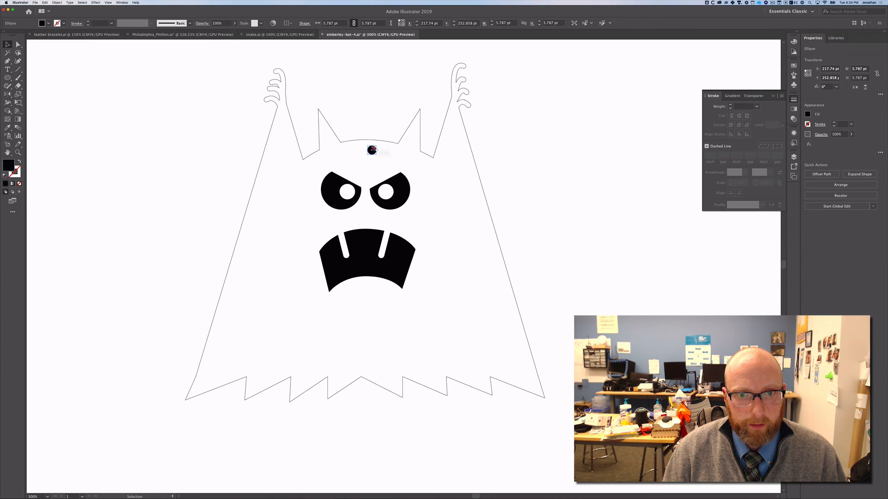
drag(372, 149, 372, 150)
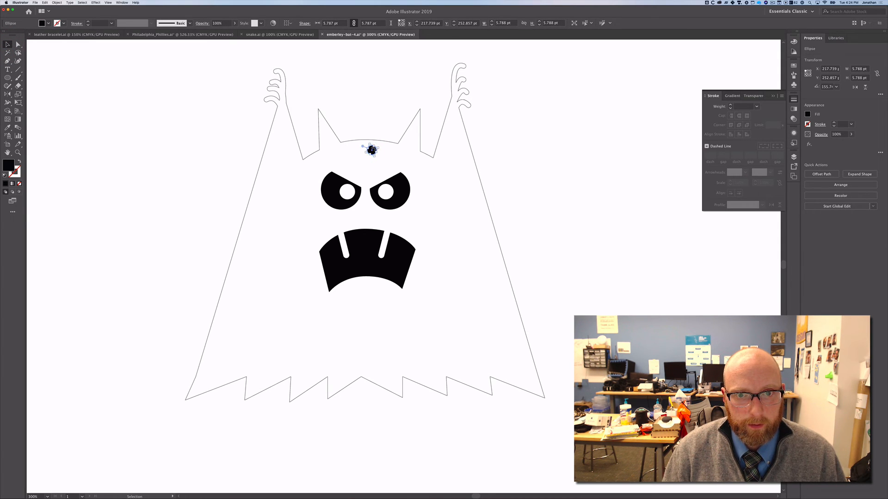
key(super+z)
key(super+equal)
key(super+equal)
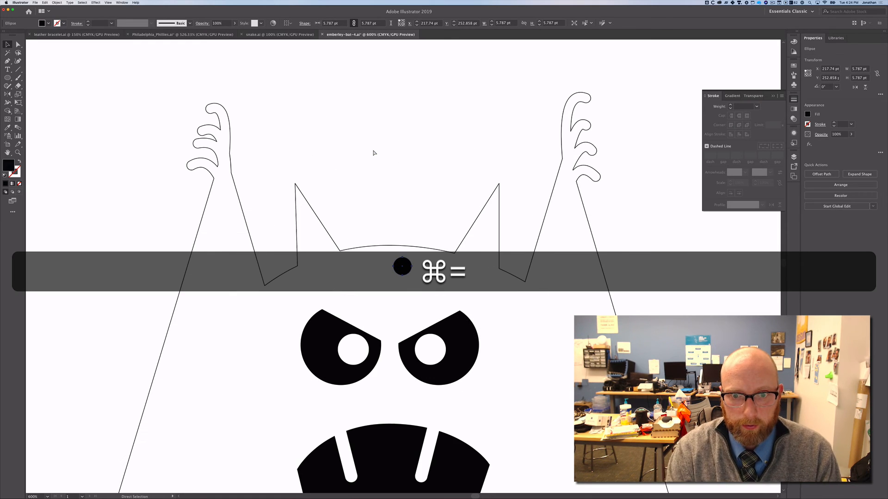
mouse_move(402, 264)
mouse_down()
mouse_move(398, 245)
mouse_move(393, 260)
mouse_up()
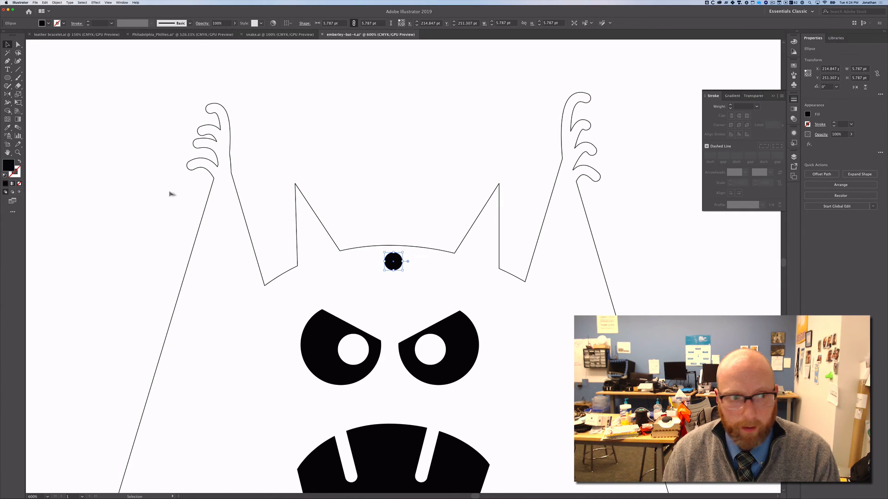
- Swap the circle's fill and stroke to leave only a black outline, set its stroke weight to 0.1 pt, and deselect it
click(19, 162)
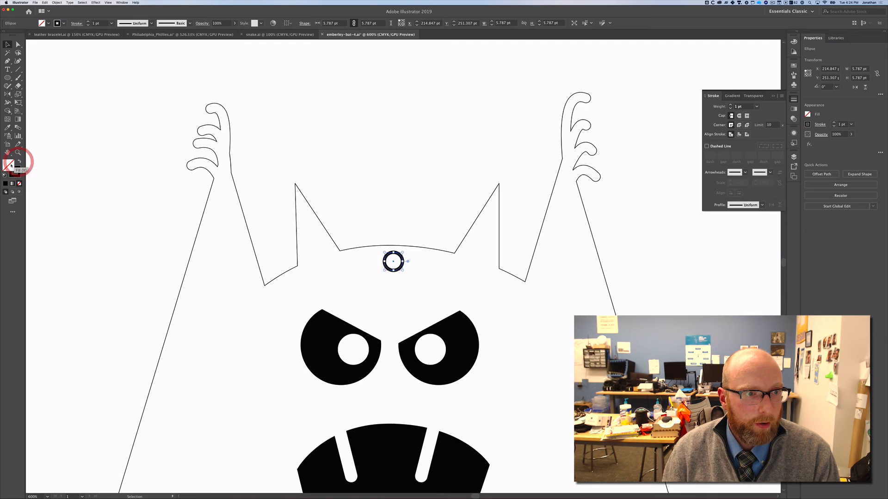
click(17, 172)
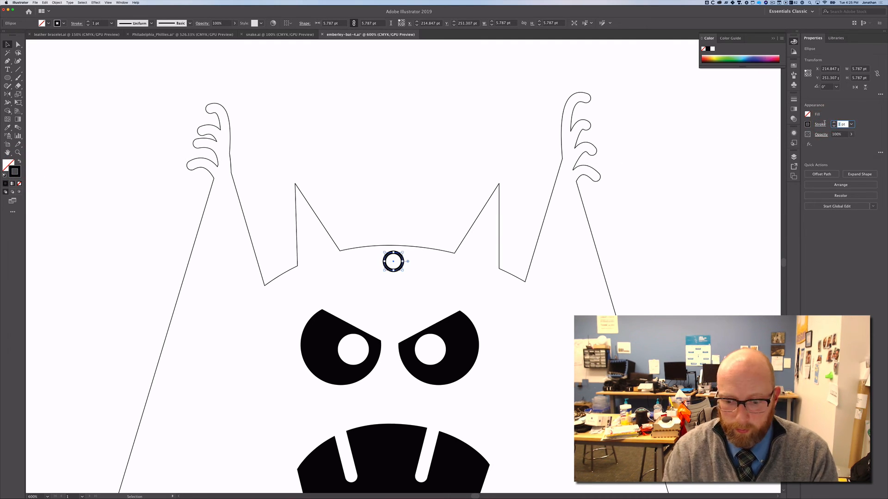
text(0.1)
key(Return)
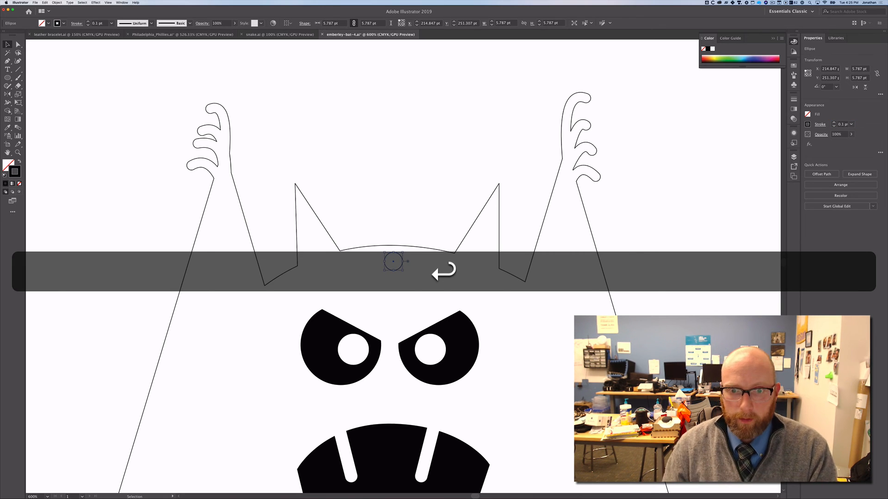
key(super+minus)
key(super+minus)
key(super+minus)
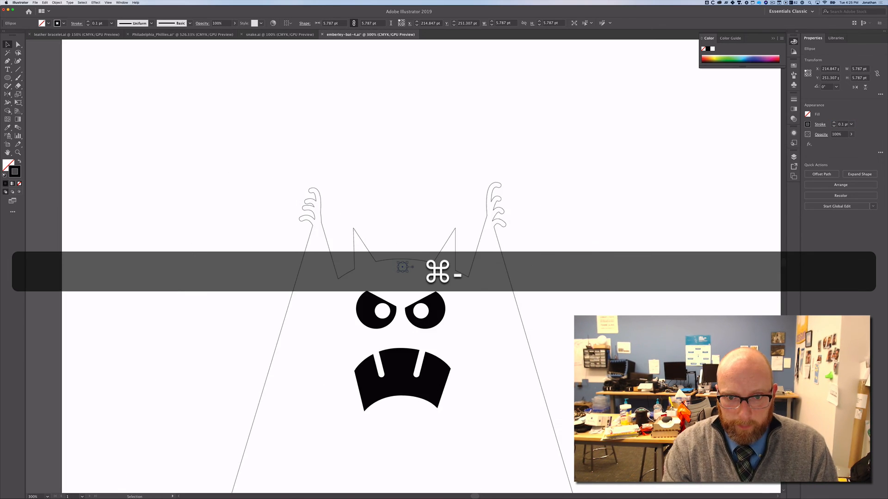
click(365, 159)
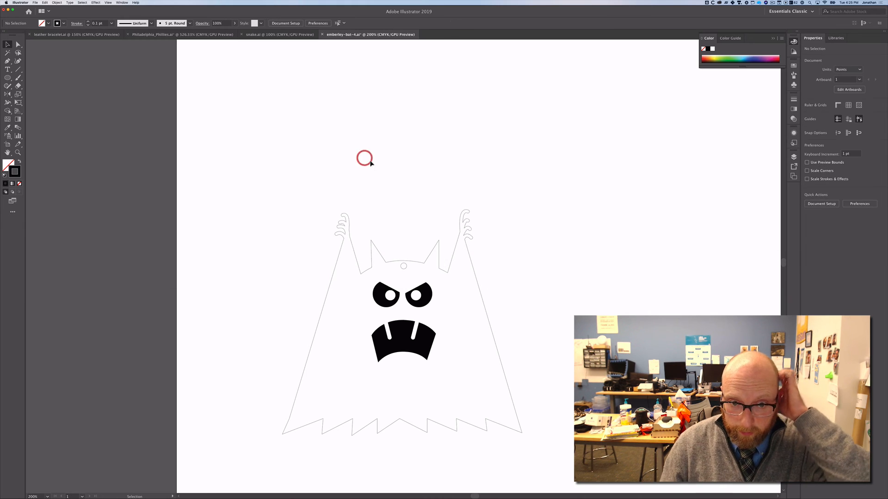
- Select the whole bat artwork to check its width and height, and deselect it
drag(485, 445, 539, 469)
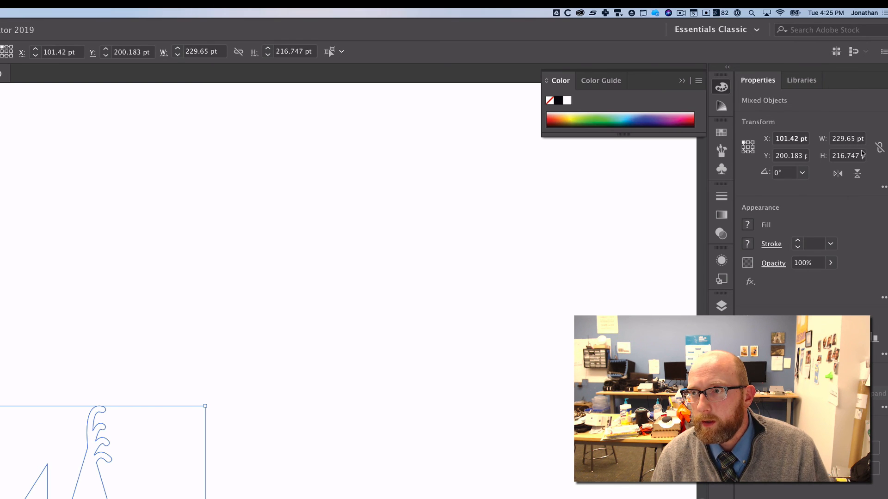
click(852, 230)
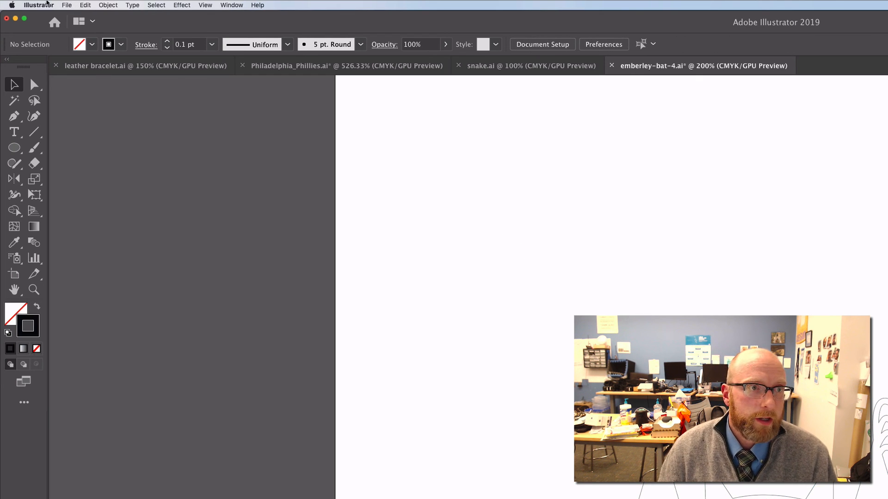
- Change the document units from Points to Inches in Document Setup and select all the artwork
click(51, 5)
mouse_move(52, 30)
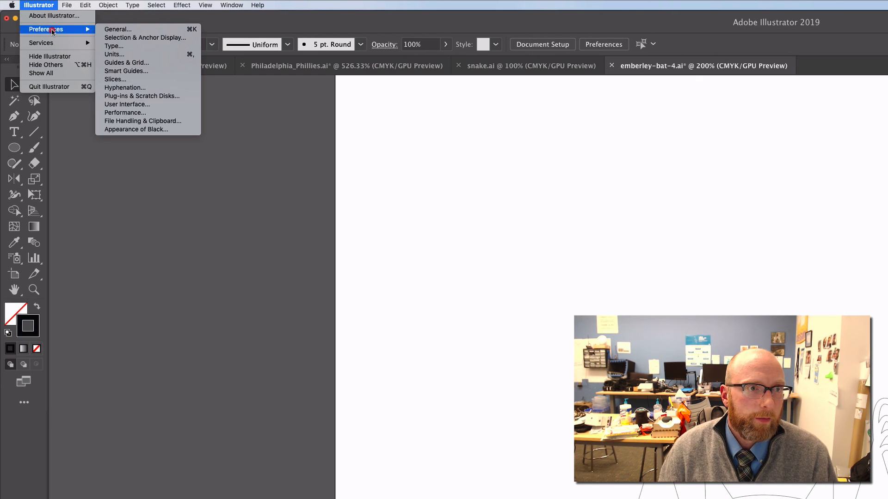
mouse_move(67, 5)
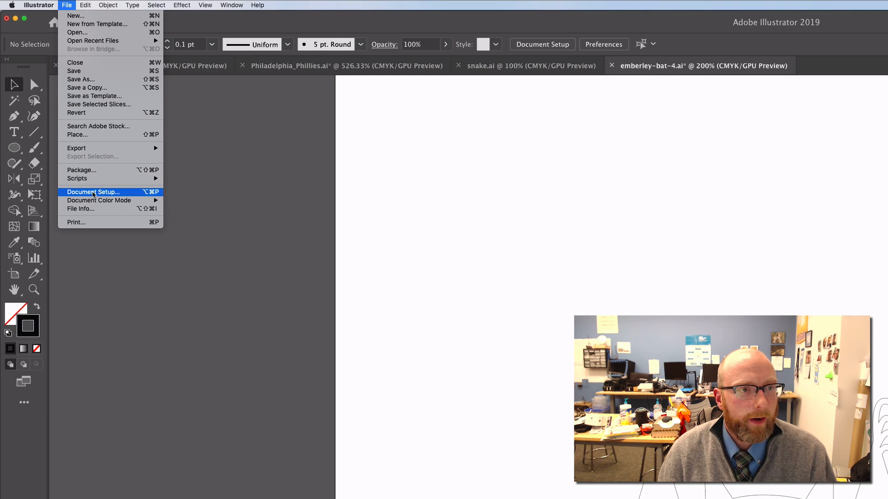
click(94, 193)
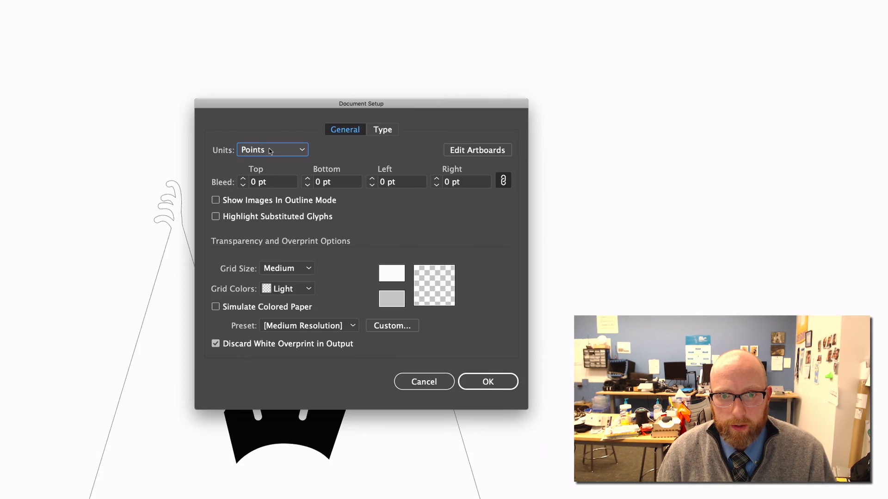
click(270, 151)
click(266, 197)
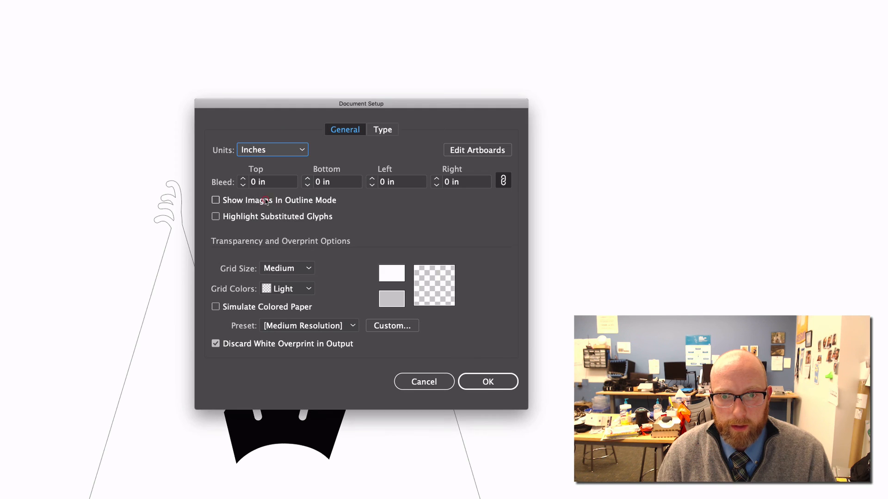
click(498, 375)
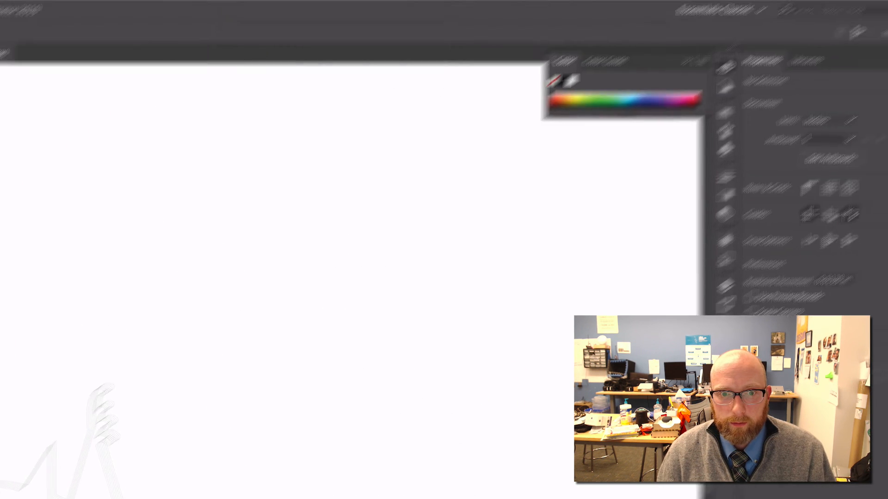
key(super+a)
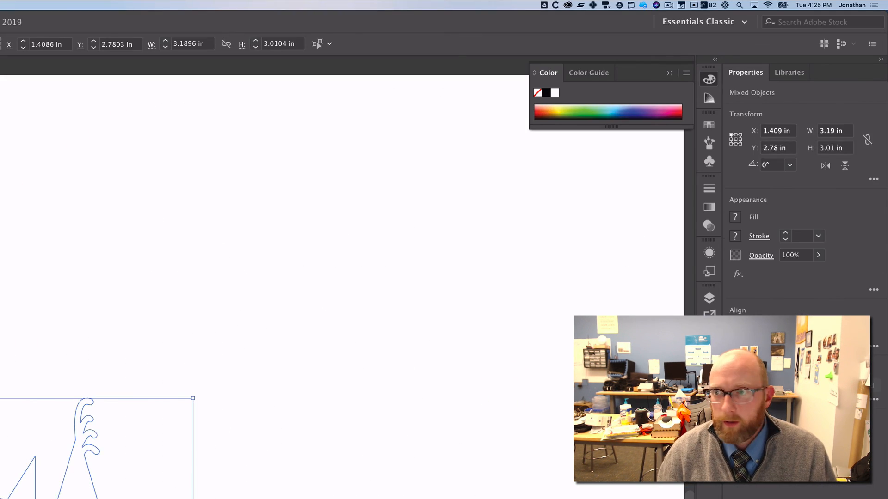